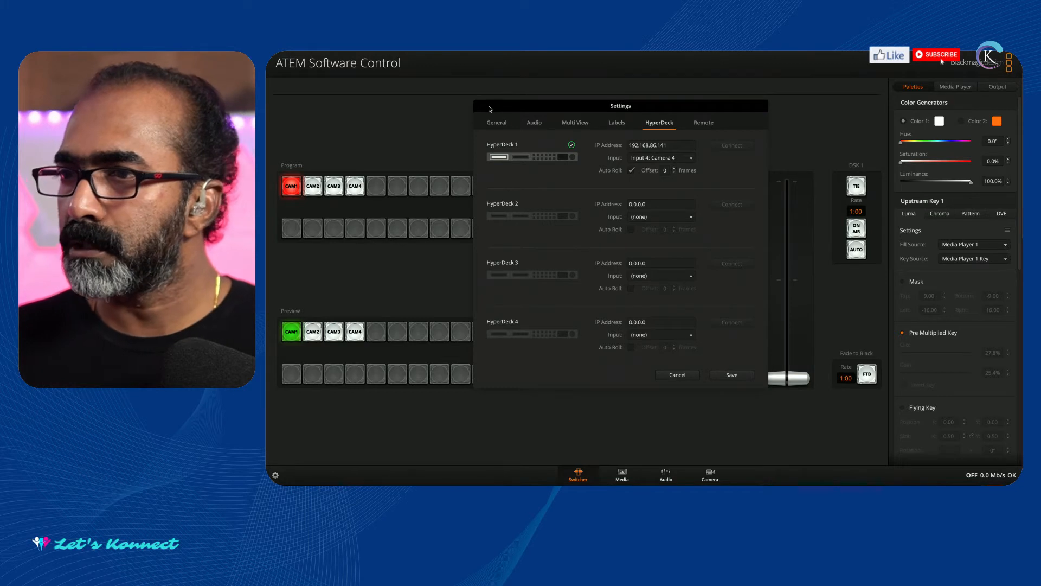
Close the HyperDeck settings without saving and look over the Upstream Key 1 settings.
left_click_drag(724, 110, 446, 141)
left_click_drag(211, 137, 340, 133)
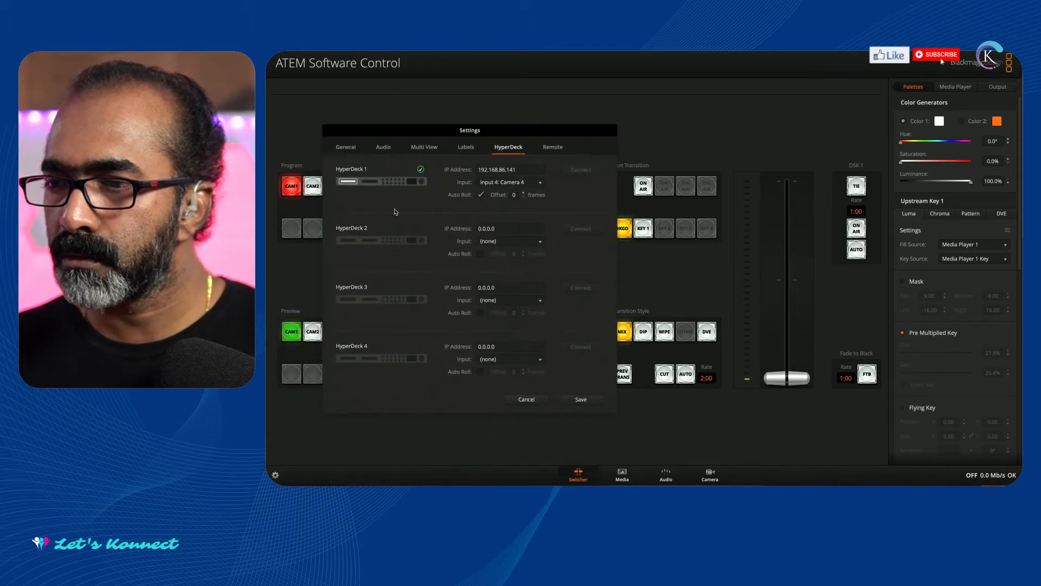
left_click(525, 401)
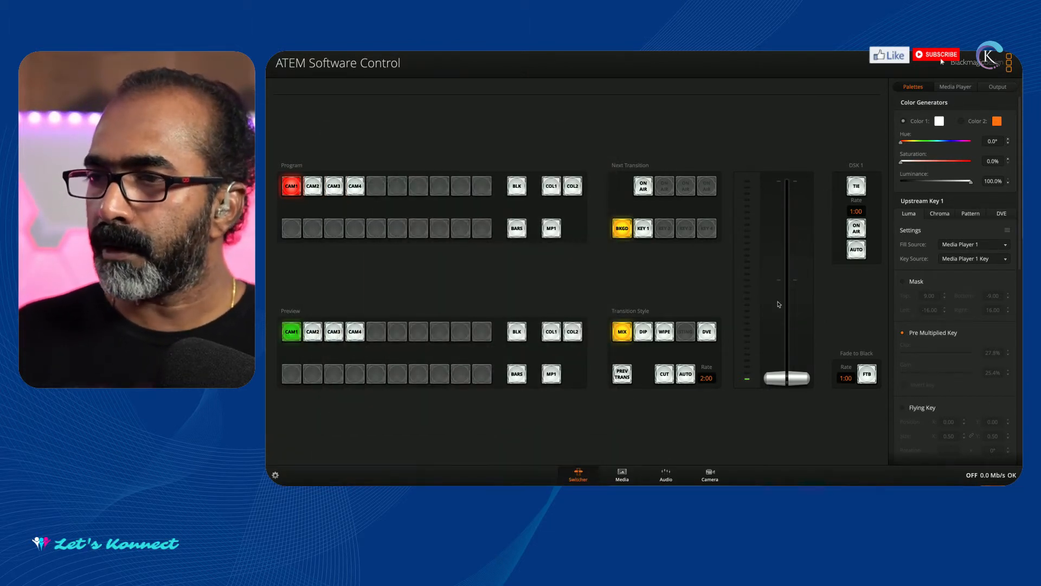
scroll(915, 231, "down", 1)
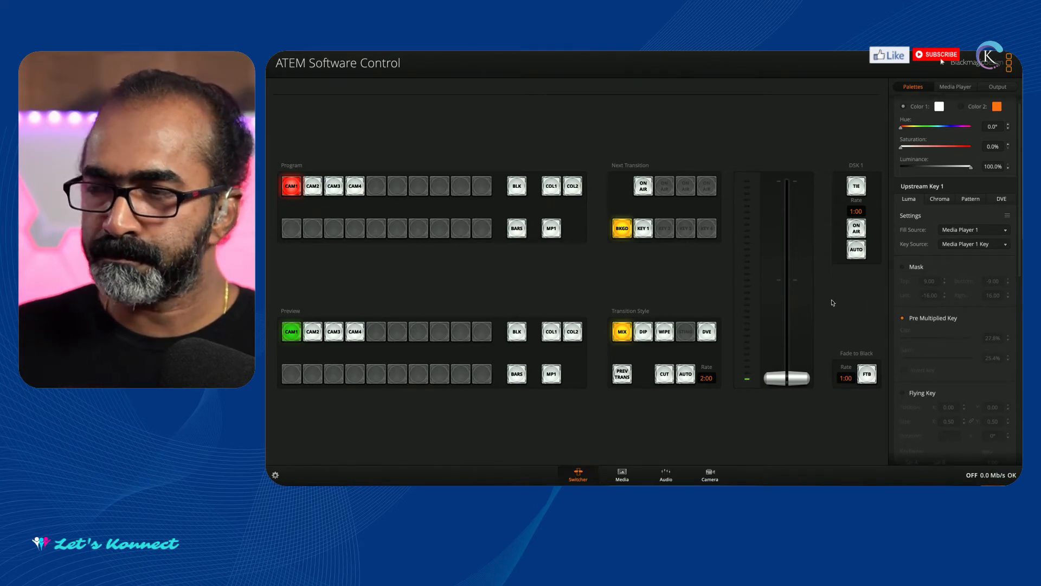
scroll(971, 235, "down", 1)
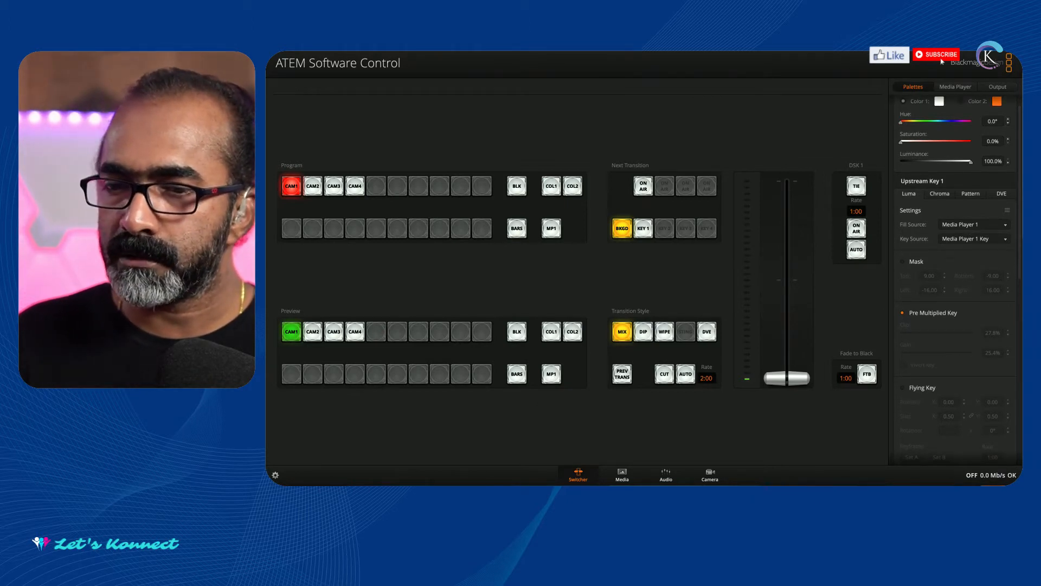
Switch to Finder and open the video whose name ends in Lower Third_1.mov from the Movies folder.
left_click_drag(119, 236, 261, 235)
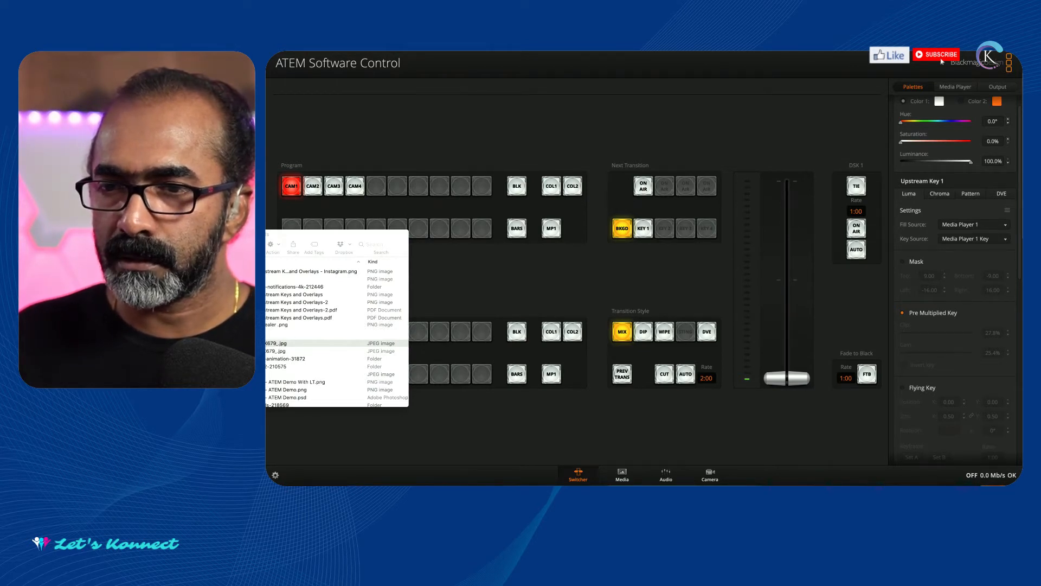
key("super+Tab")
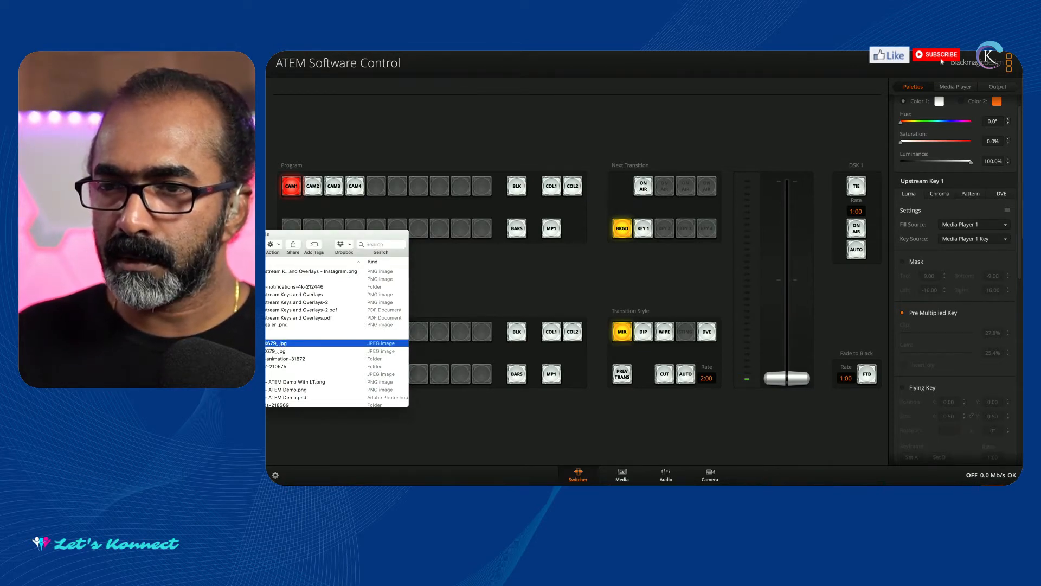
double_click(337, 332)
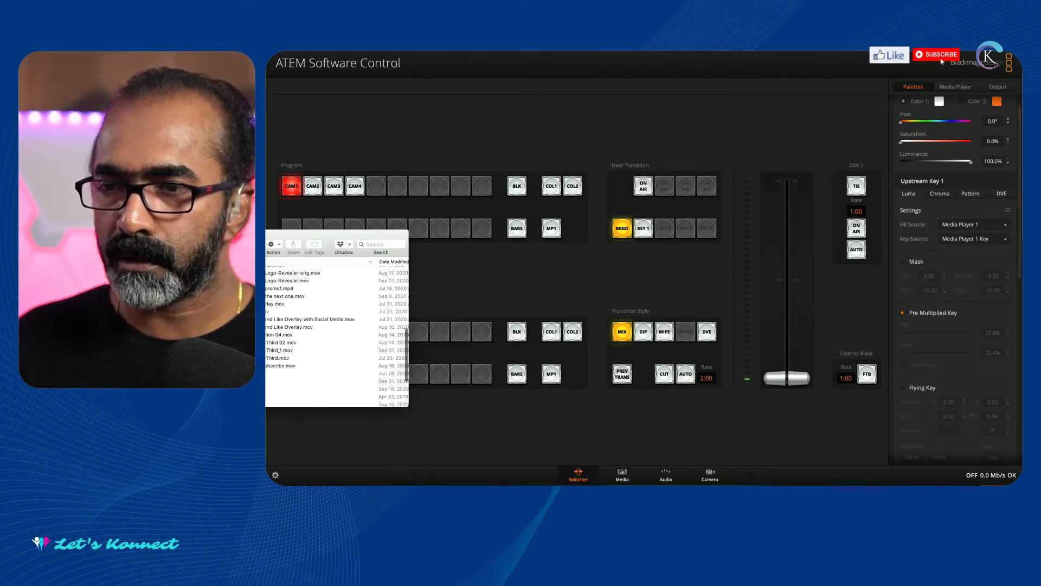
left_click_drag(160, 239, 532, 230)
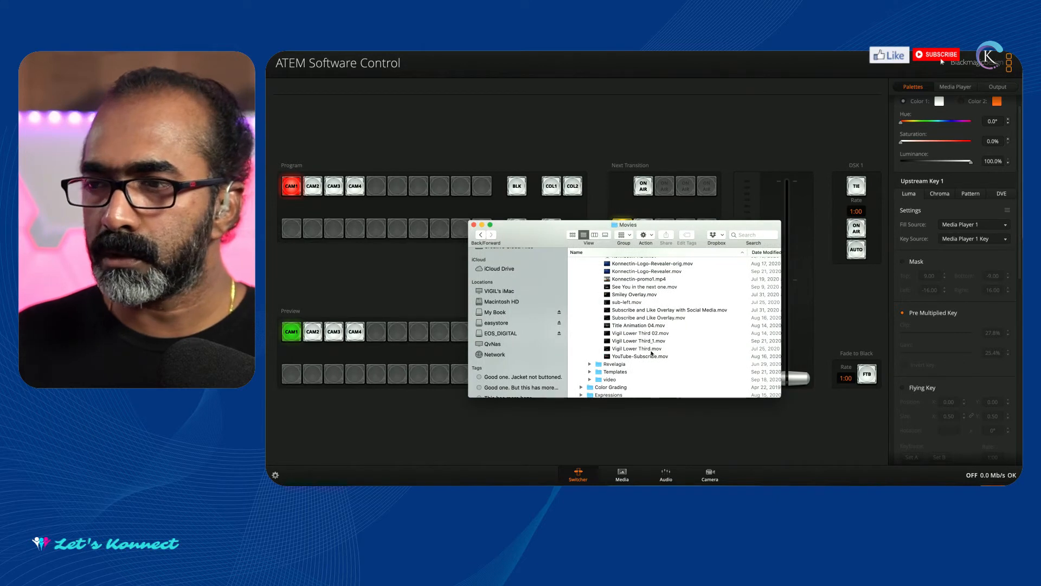
left_click(613, 341)
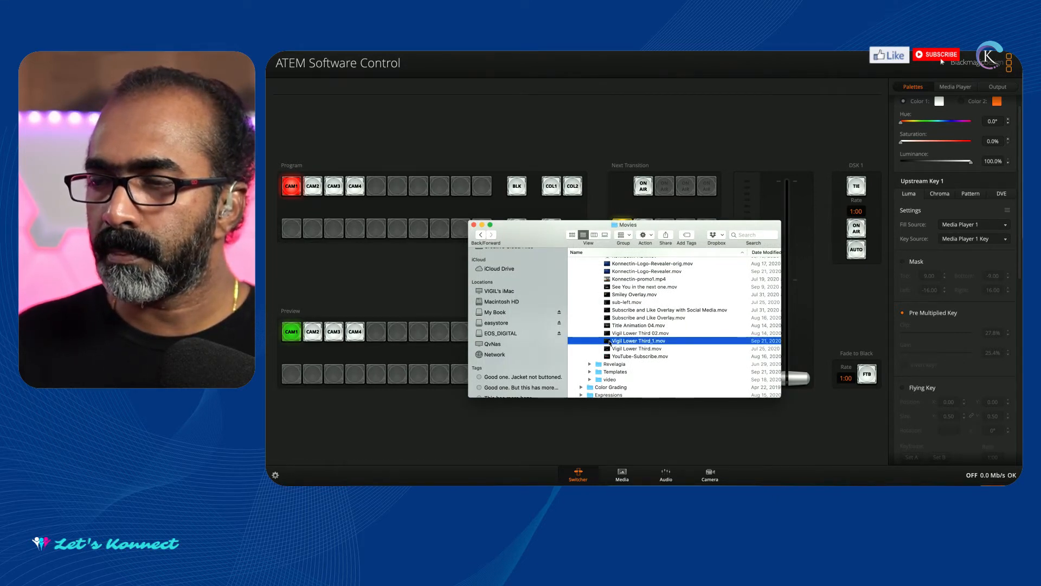
double_click(606, 343)
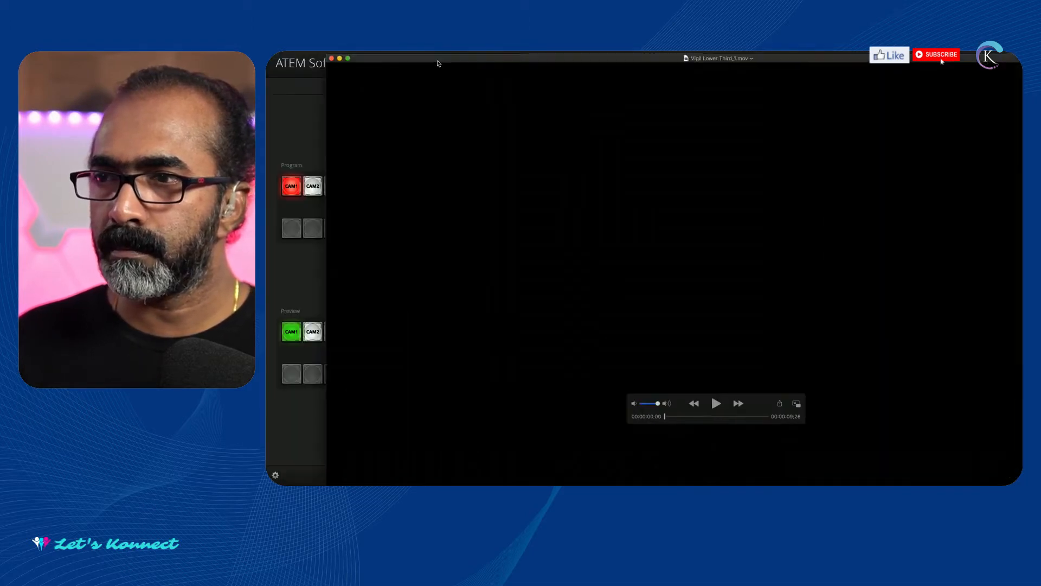
Play the lower third video, replay it from near the start, and put away the player and Movies folder windows.
left_click(666, 395)
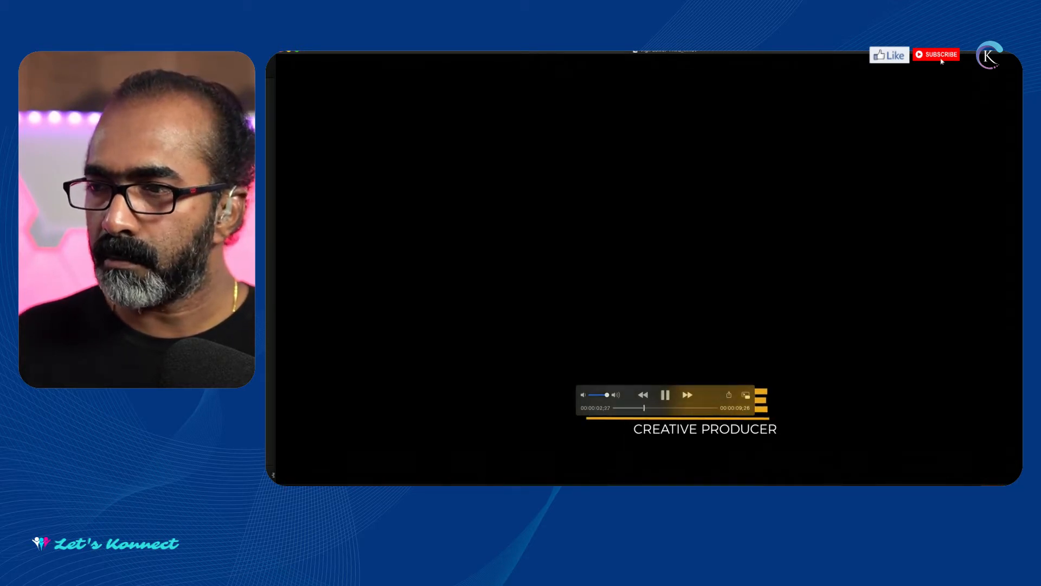
left_click_drag(666, 395, 674, 224)
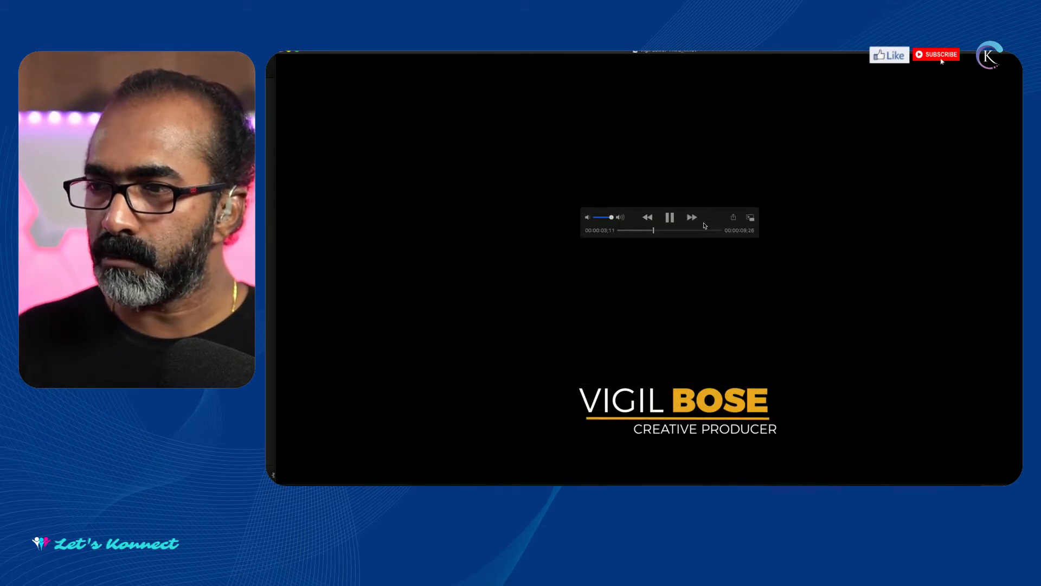
left_click_drag(693, 230, 598, 230)
left_click(669, 217)
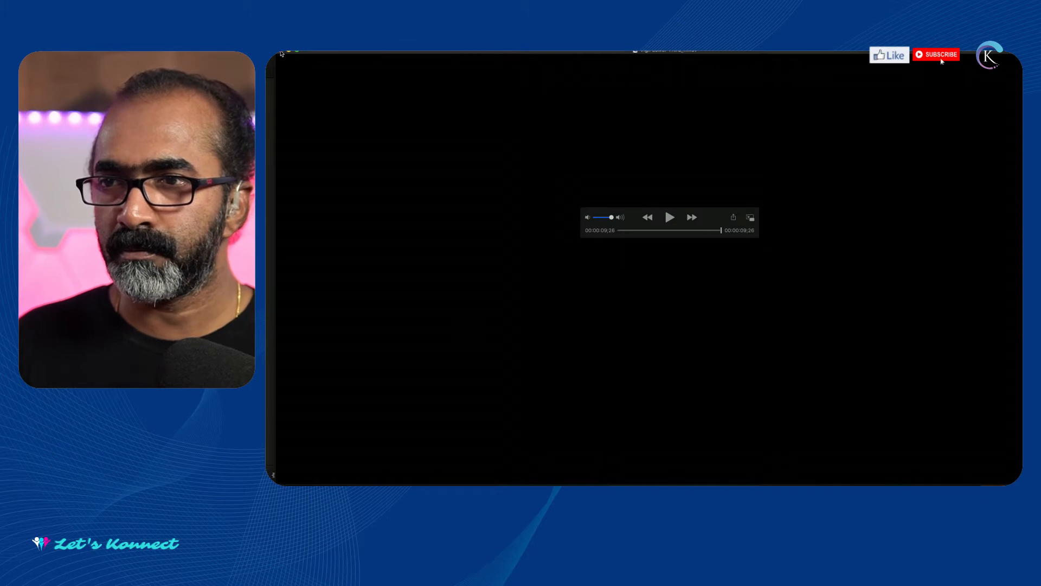
left_click(282, 54)
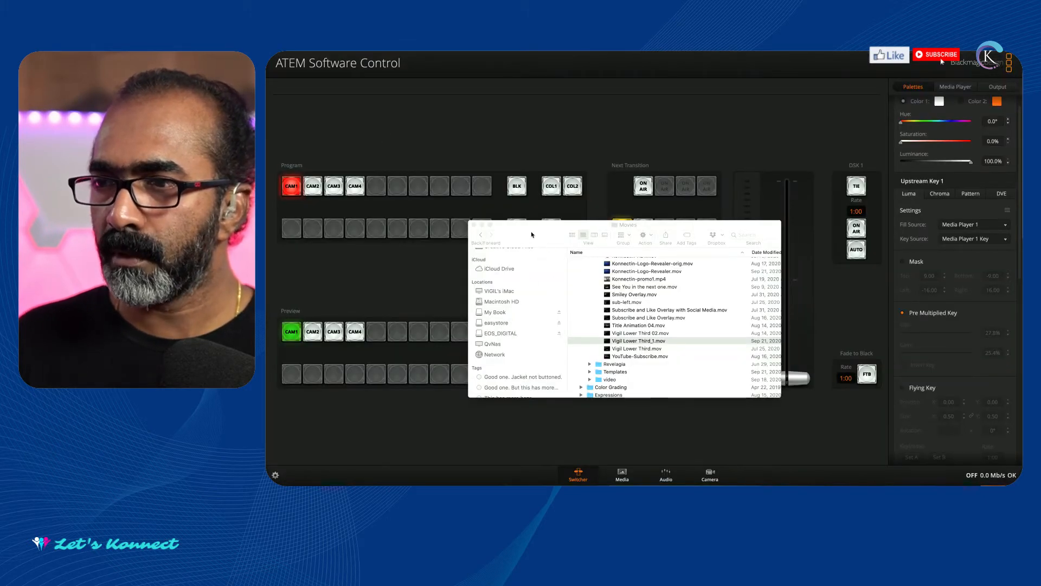
left_click(481, 225)
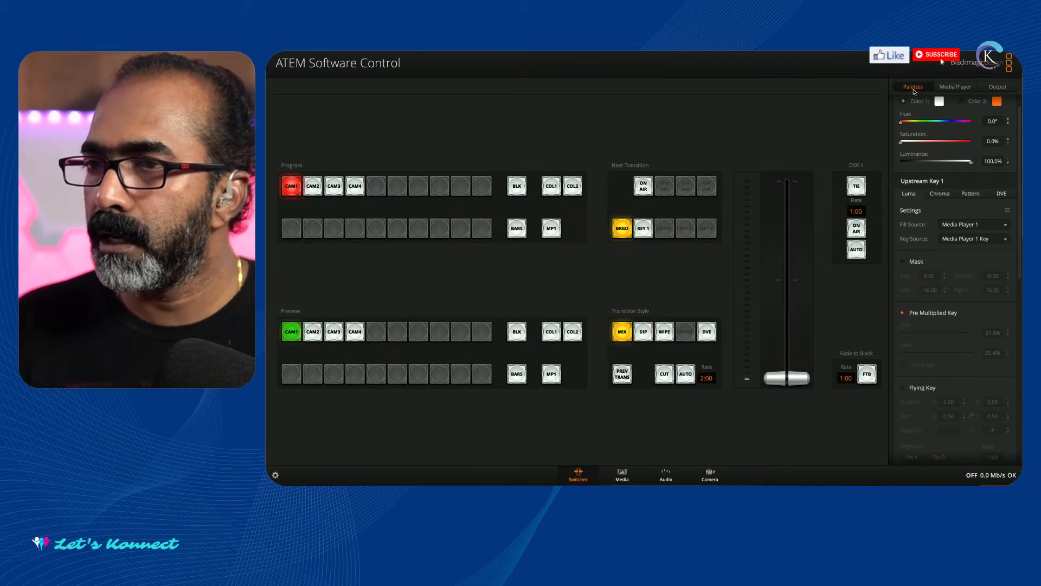
Check the HyperDeck connection settings without changing them and cue clip 3, the lower third, on the HyperDeck.
left_click(967, 88)
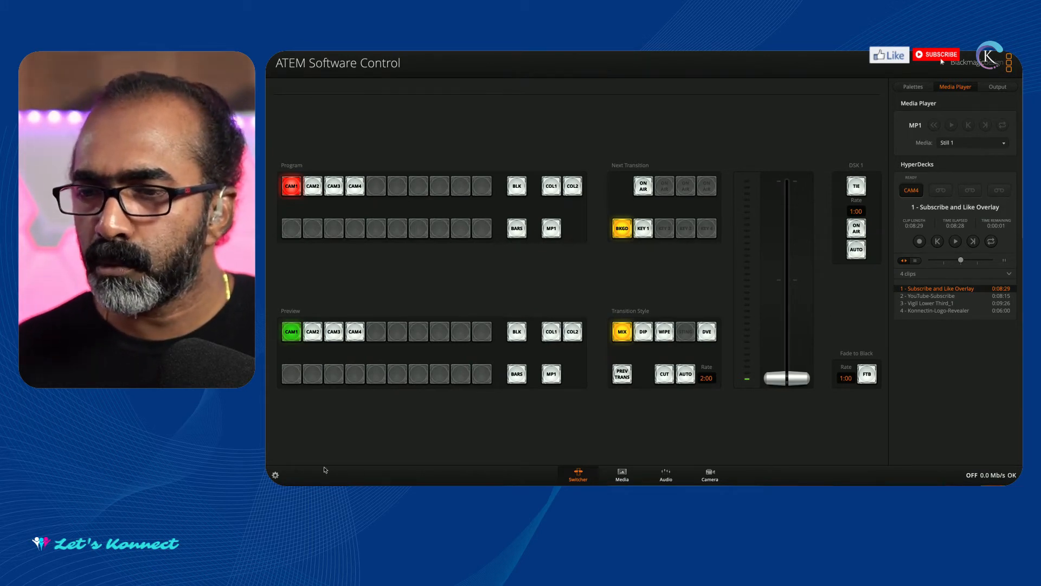
left_click(275, 475)
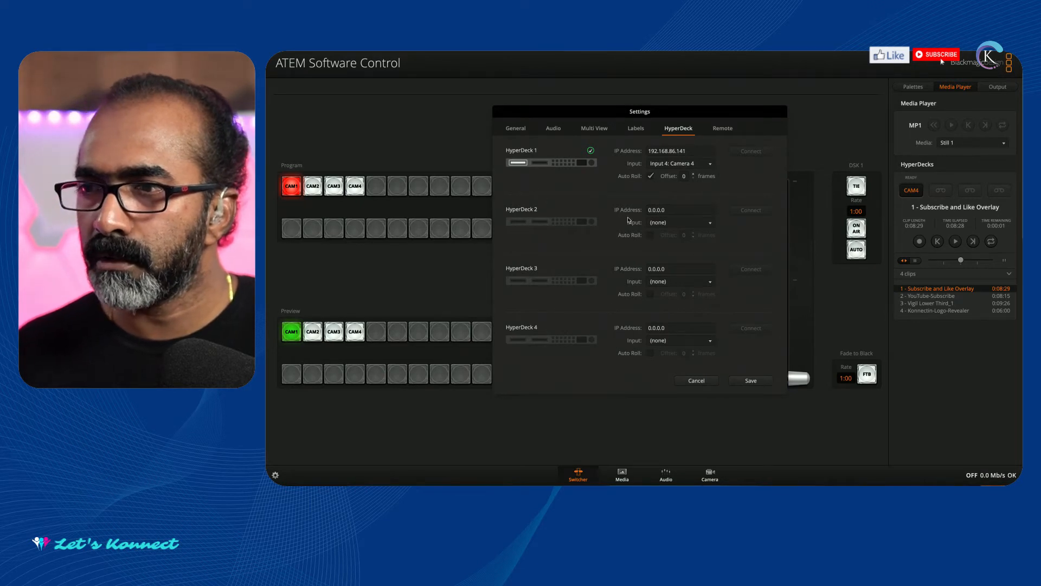
left_click(697, 380)
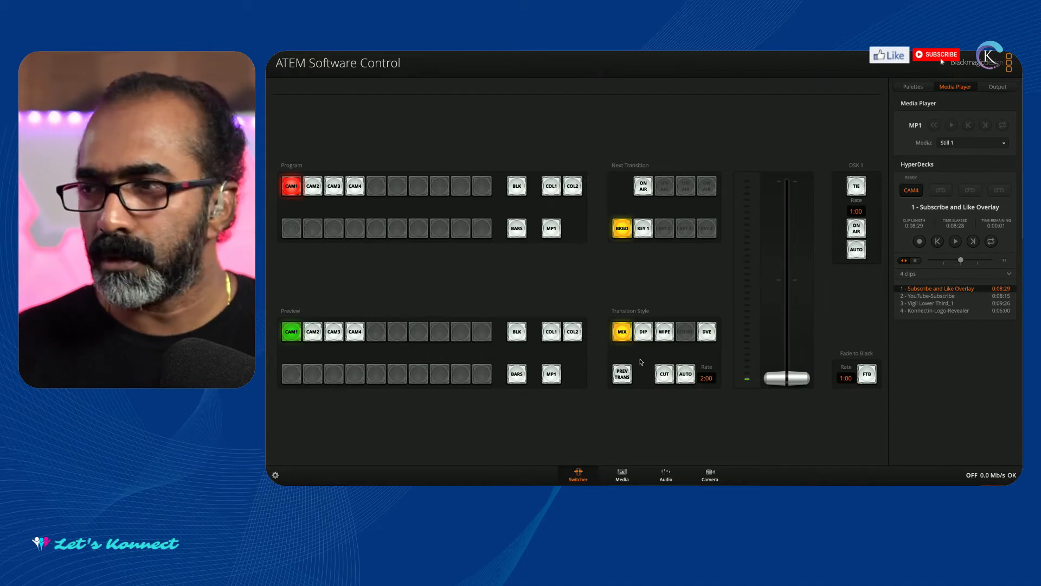
left_click(924, 304)
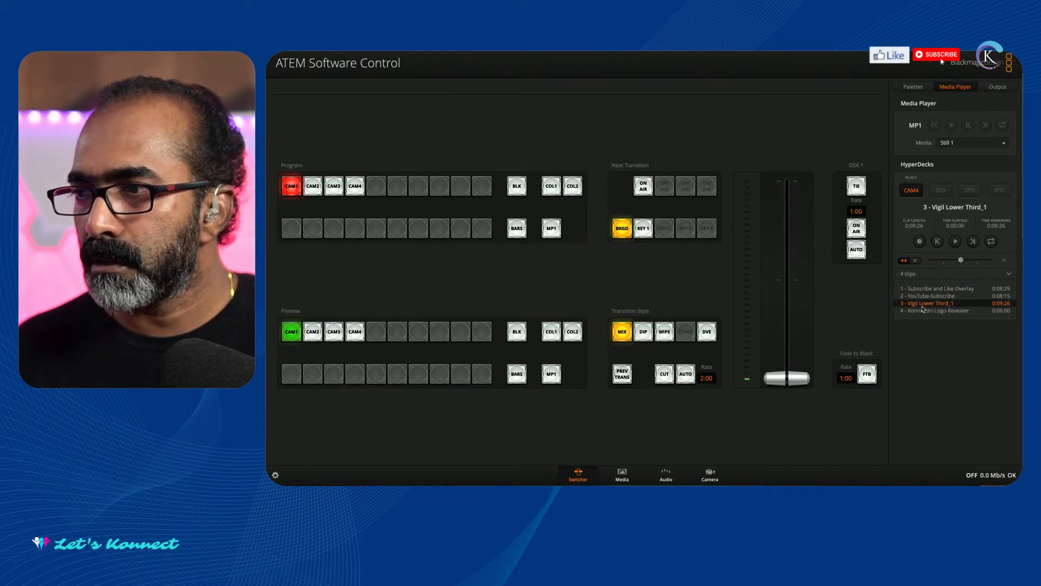
Set the Upstream Key 1 luma fill source to Camera 1 and its key source to Camera 4.
left_click(916, 87)
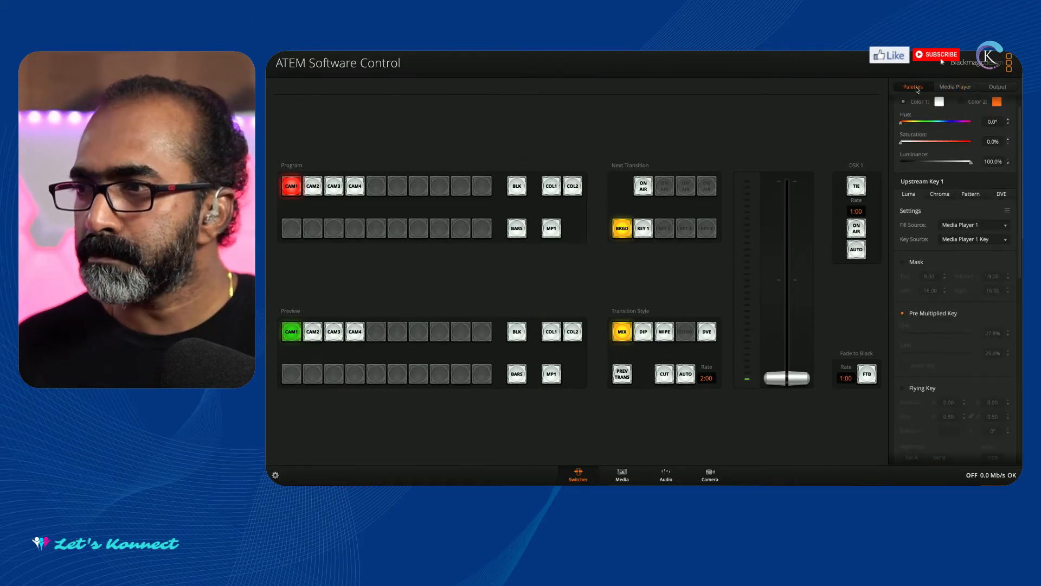
left_click(950, 229)
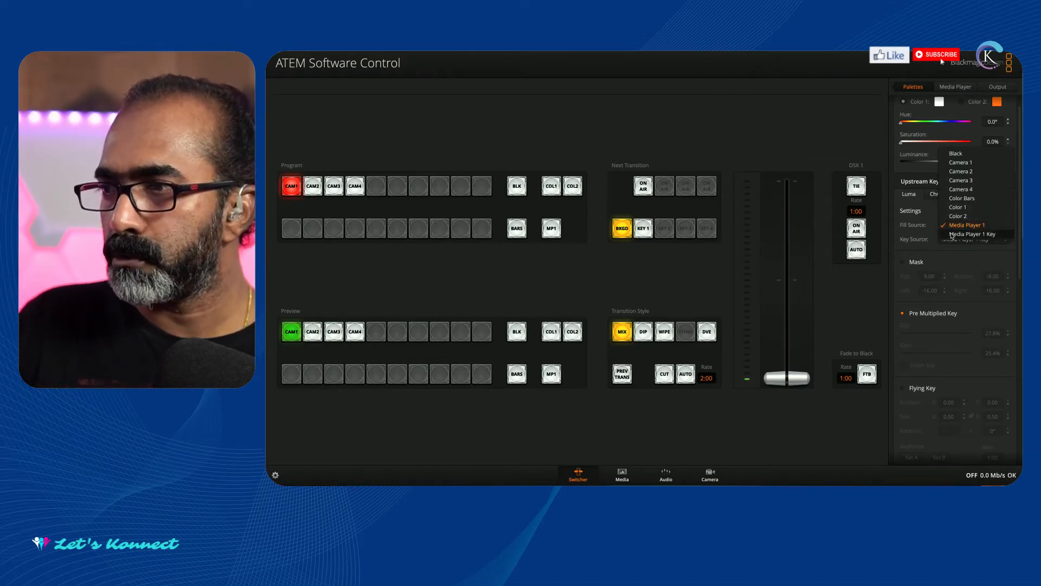
left_click(961, 162)
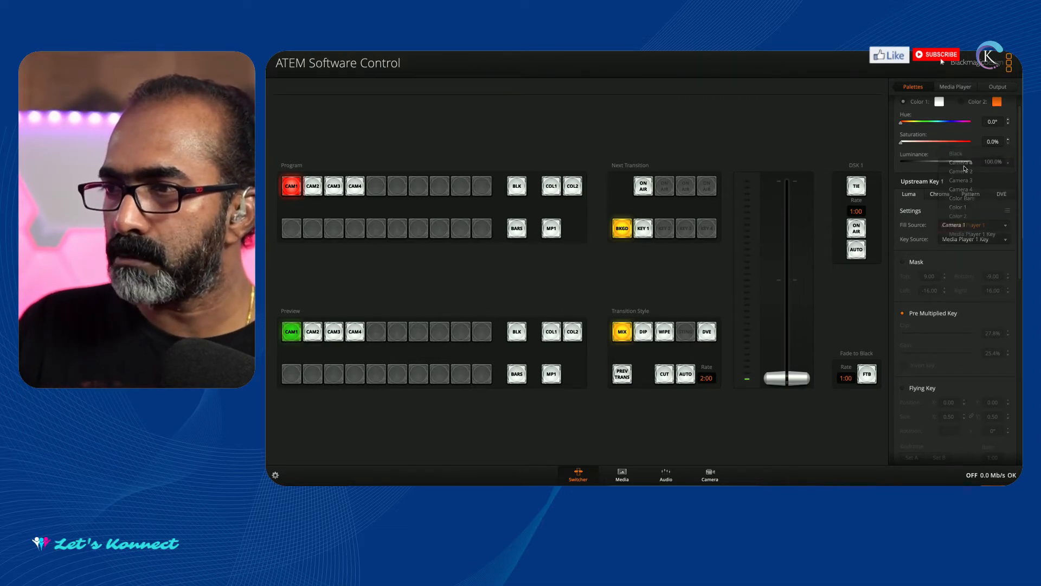
left_click(960, 243)
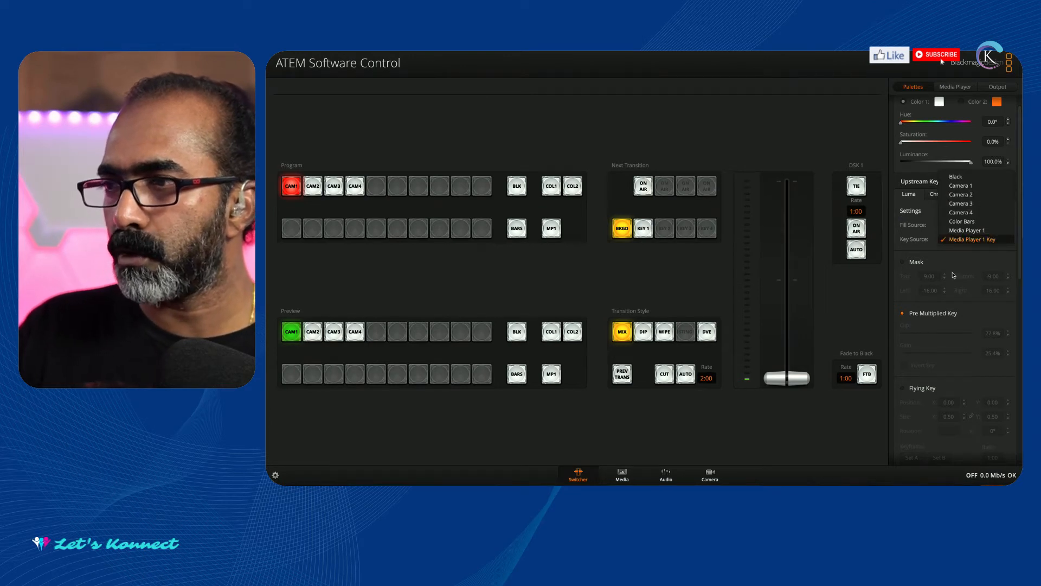
left_click(967, 213)
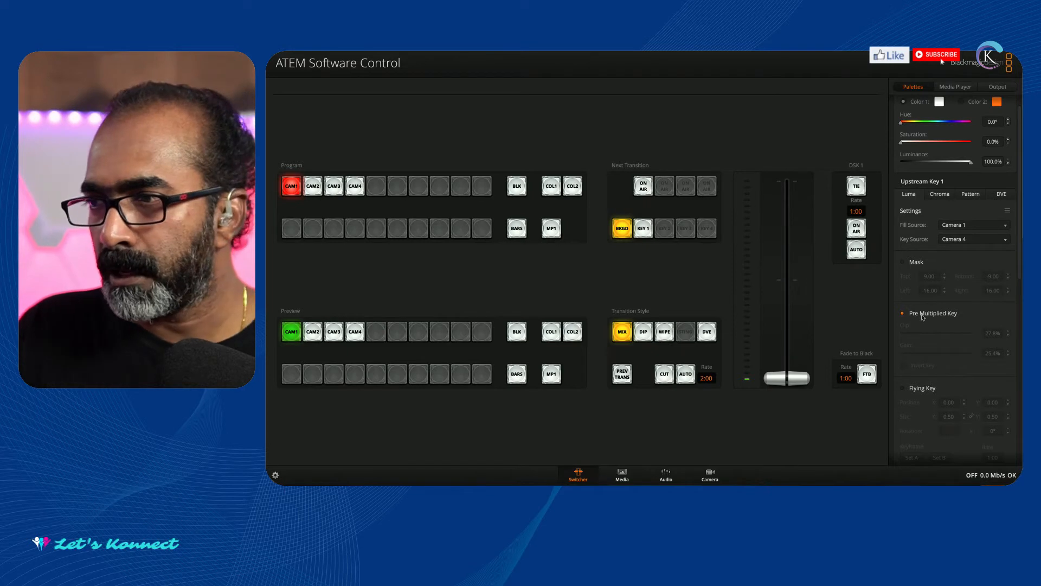
Turn off Pre Multiplied Key for Upstream Key 1 and set the gain to 70%.
left_click(902, 313)
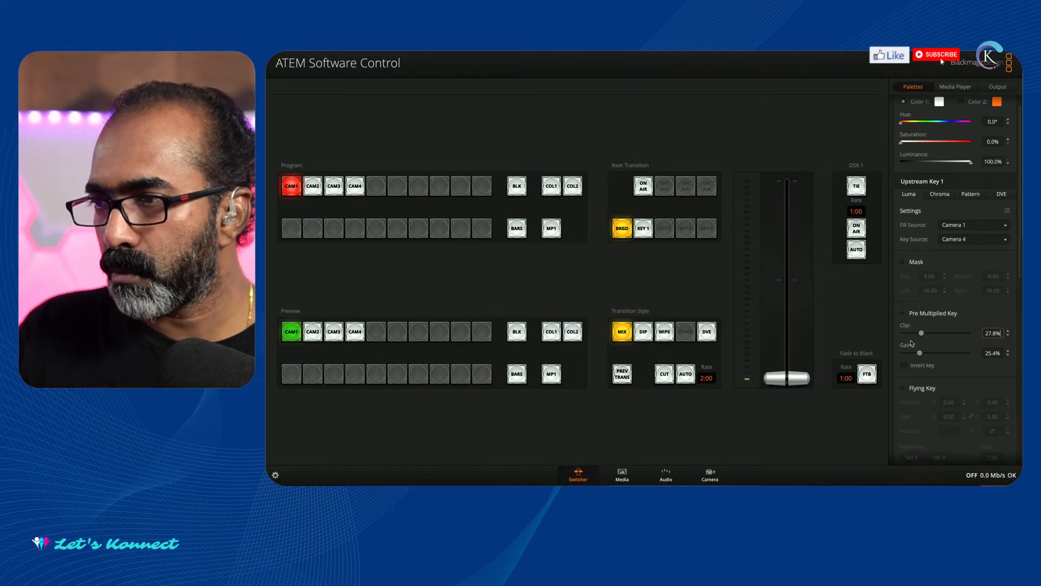
left_click(997, 353)
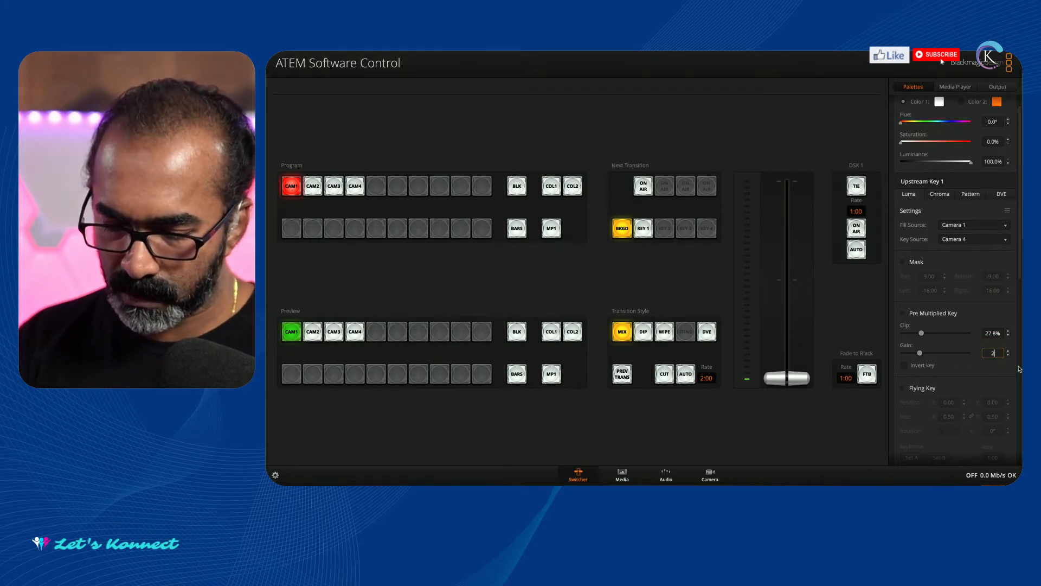
key("BackSpace")
key("BackSpace")
key("BackSpace")
key("BackSpace")
key("BackSpace")
key("BackSpace")
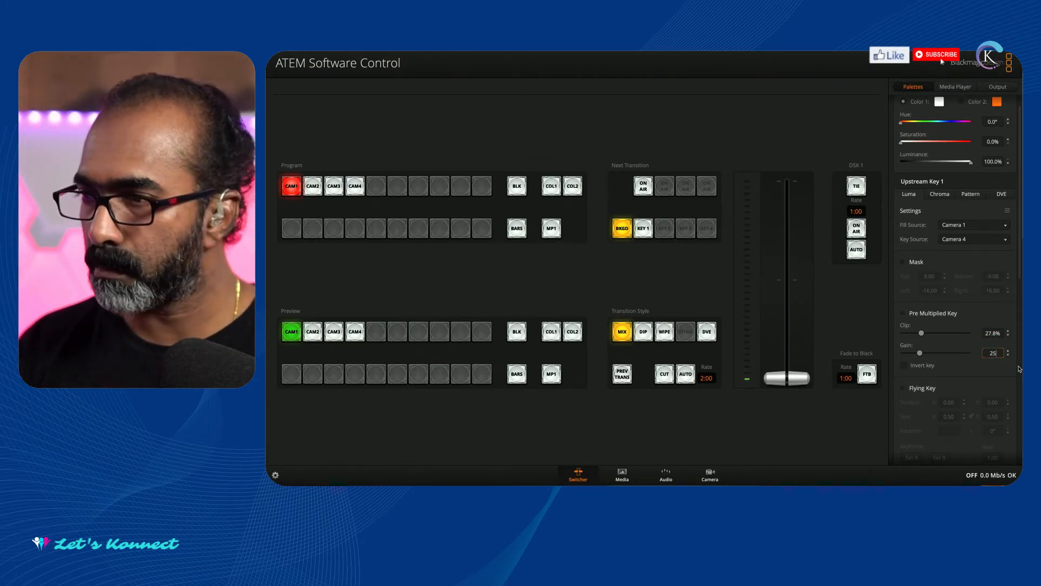
type("70")
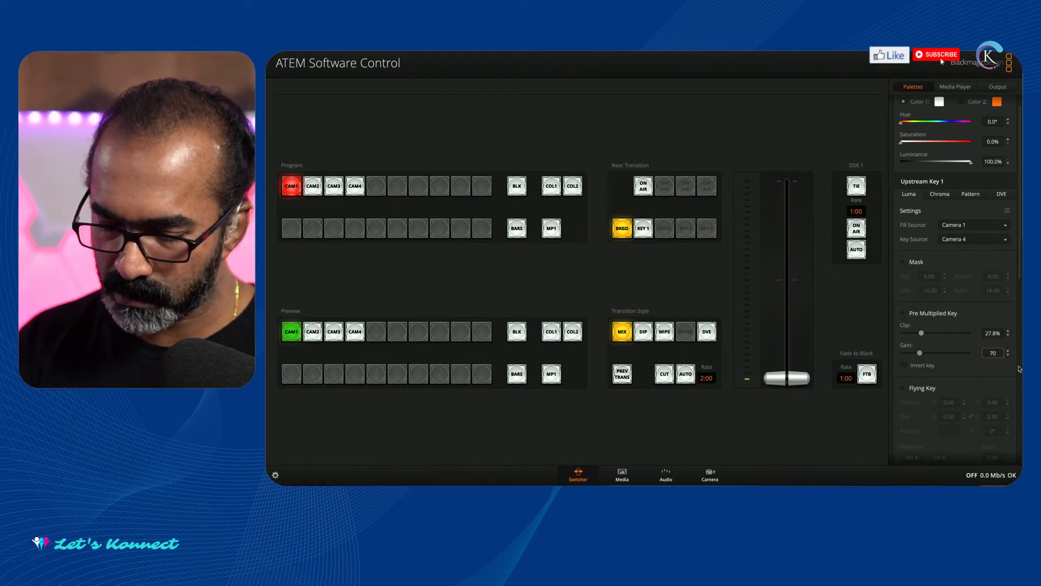
key("Return")
Enable Flying Key and Invert Key for Upstream Key 1.
left_click(928, 386)
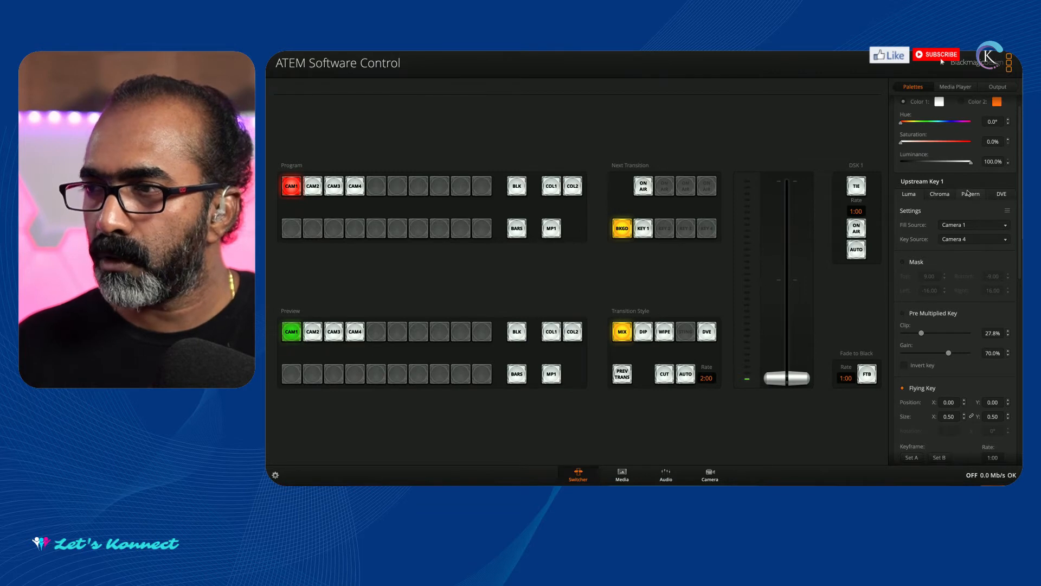
left_click(905, 366)
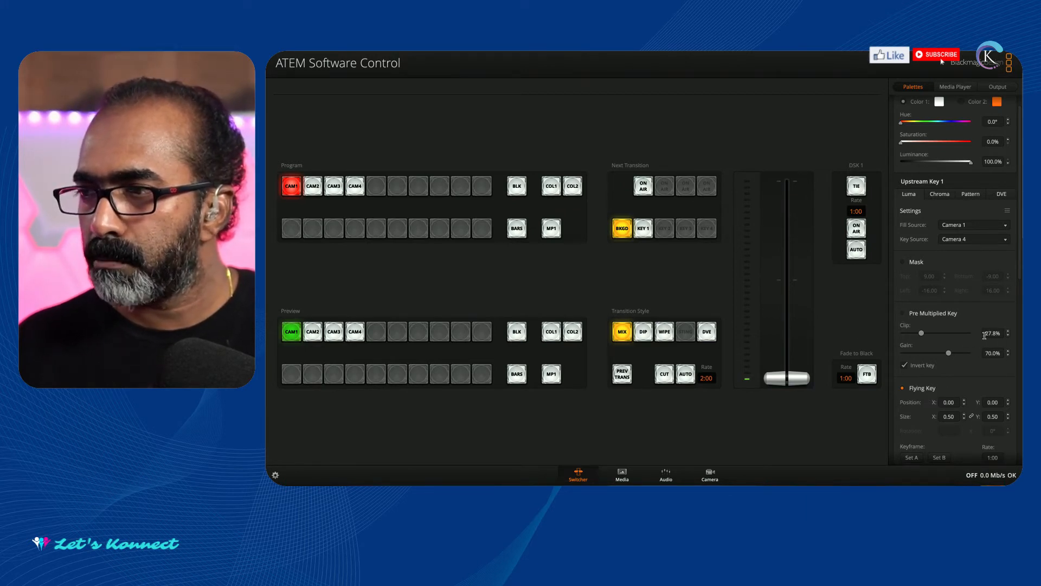
left_click(902, 363)
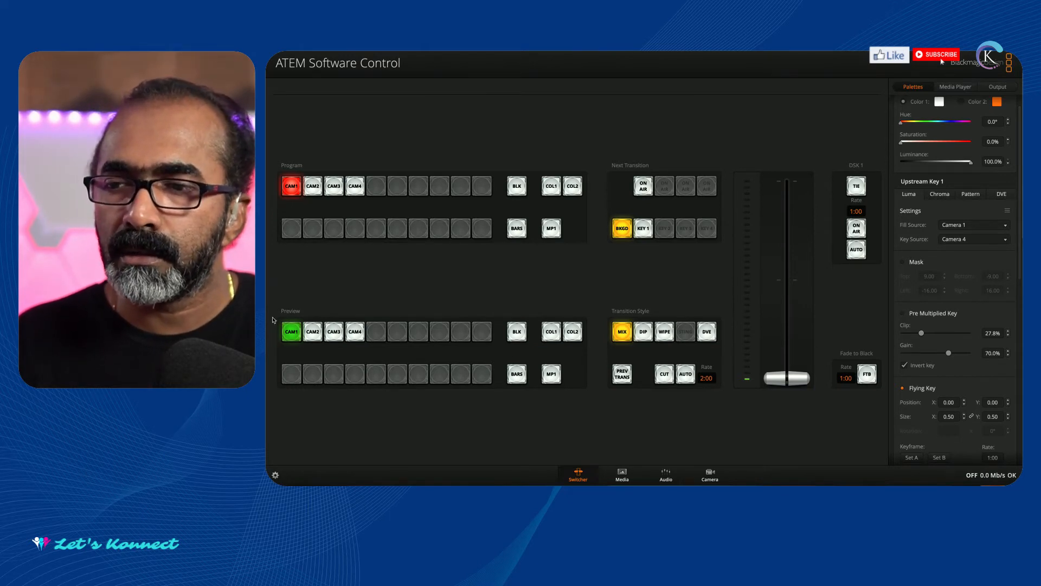
Put CAM4 on preview and include Key 1 with the background in the next transition, checking the cued HyperDeck clip.
left_click(357, 332)
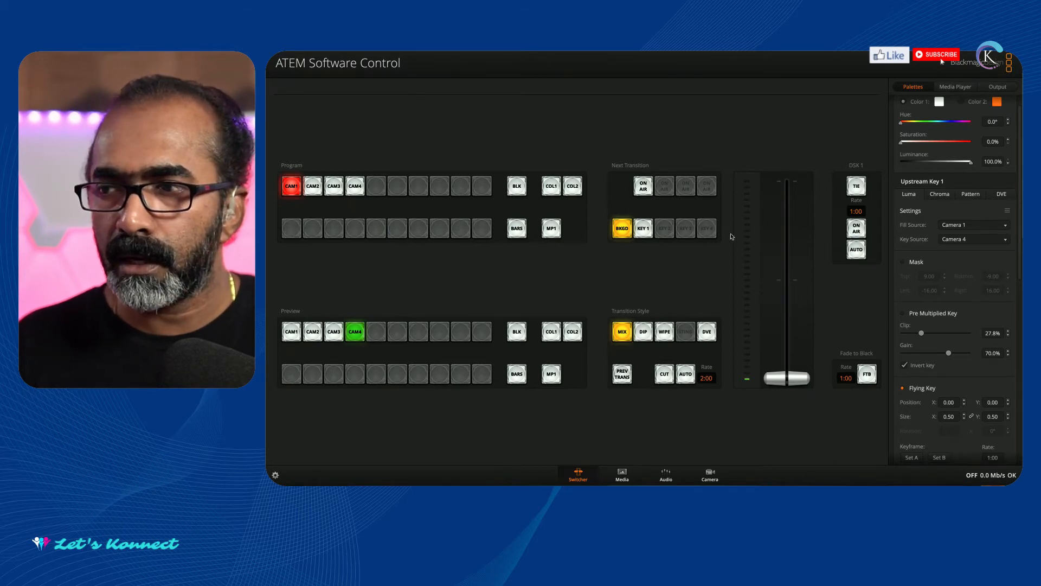
left_click(645, 231)
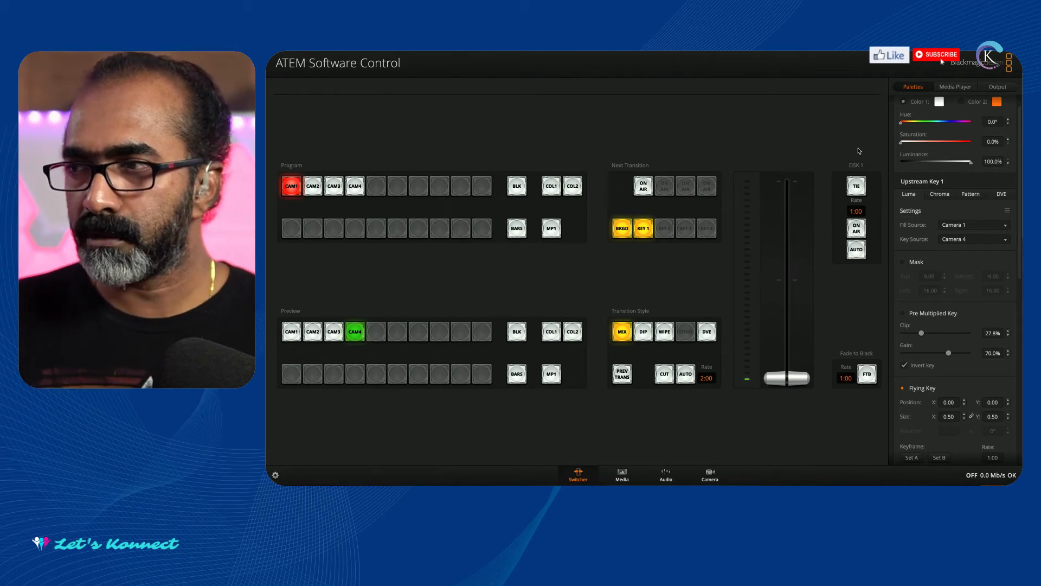
left_click(944, 87)
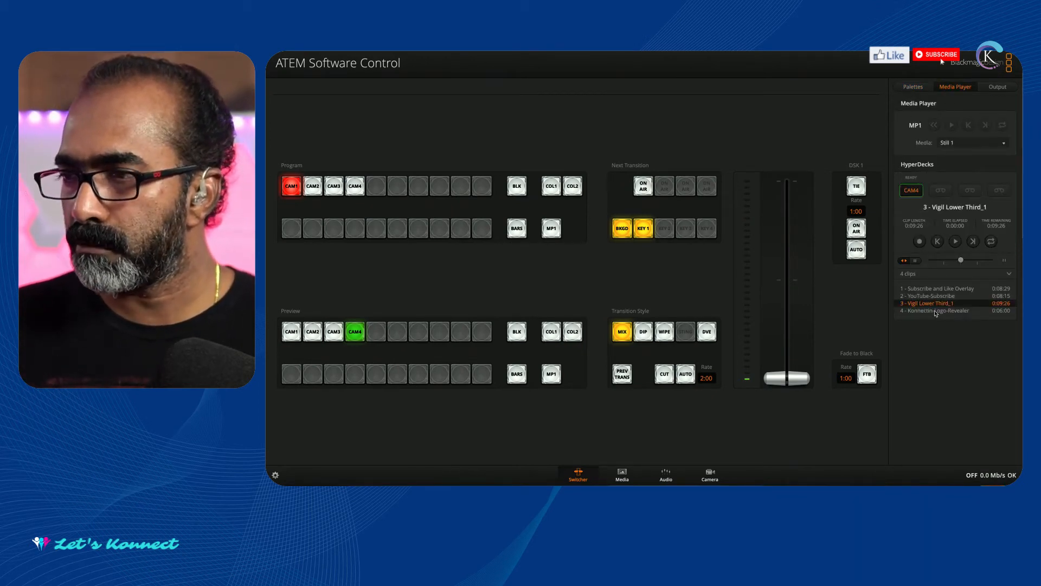
left_click(919, 87)
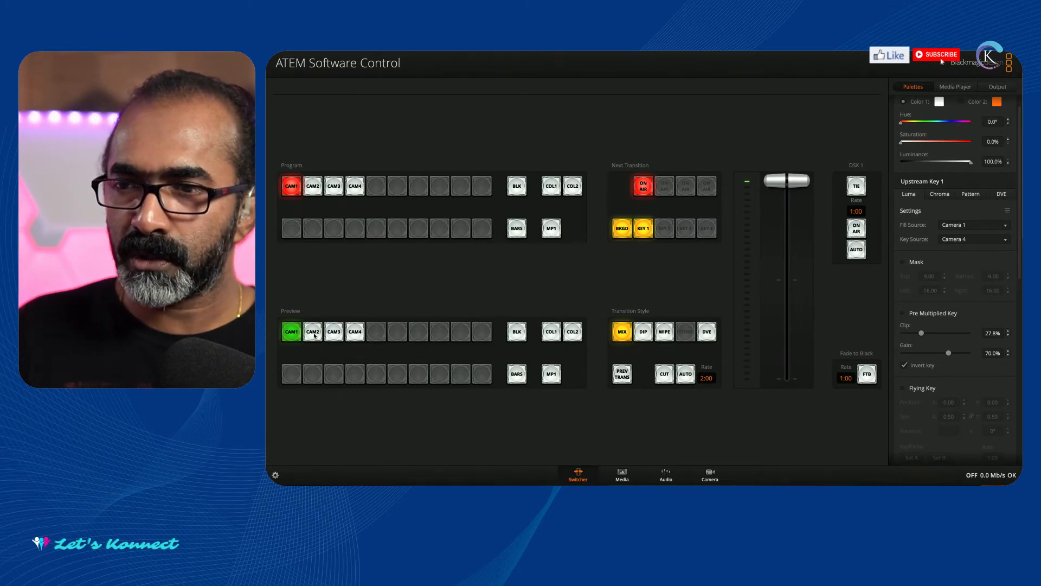
Exclude Key 1 from the next transition and put CAM4 on preview with CAM1 on program.
left_click(355, 334)
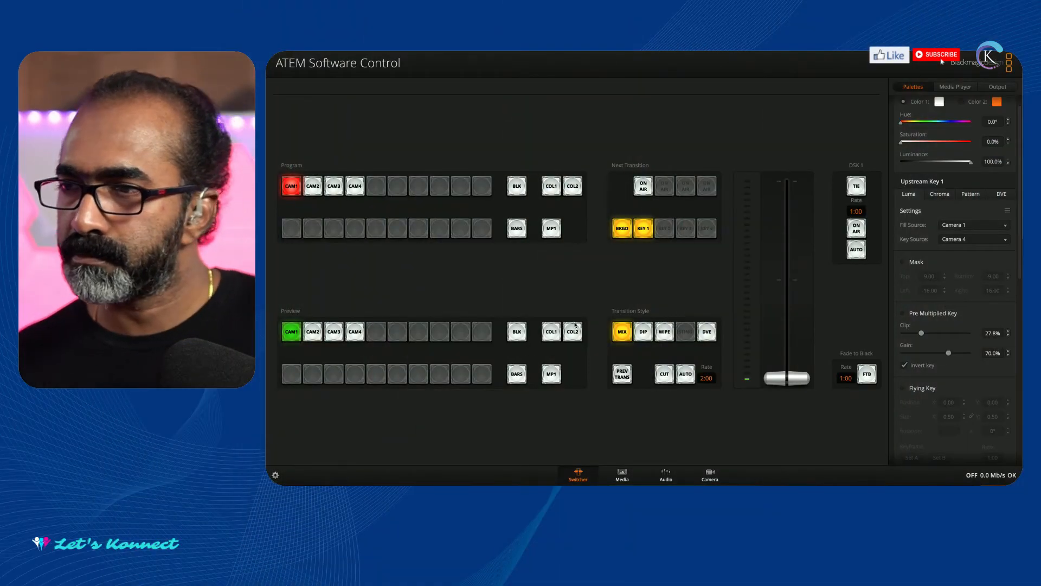
left_click(643, 228)
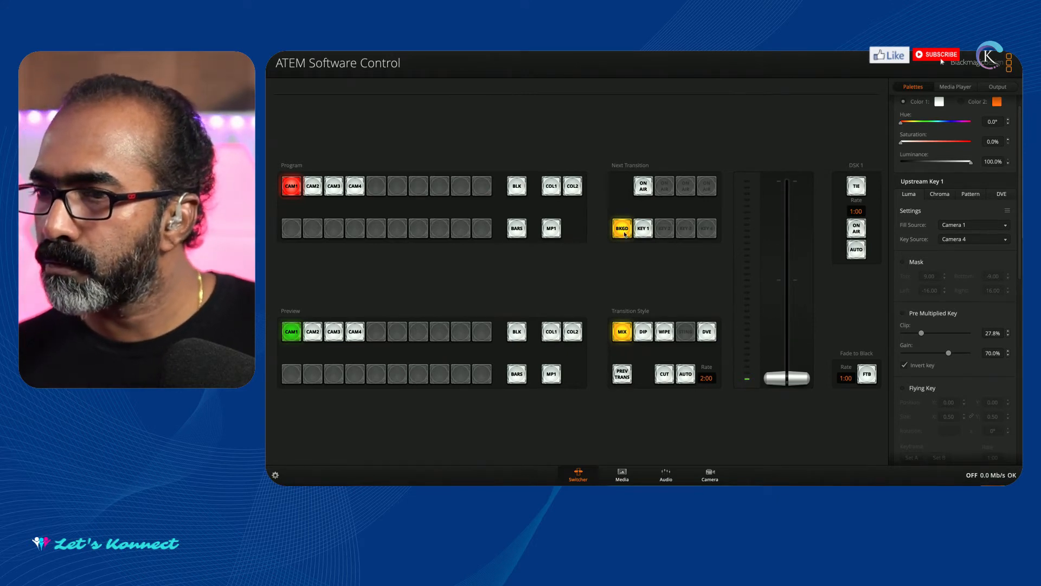
left_click(353, 337)
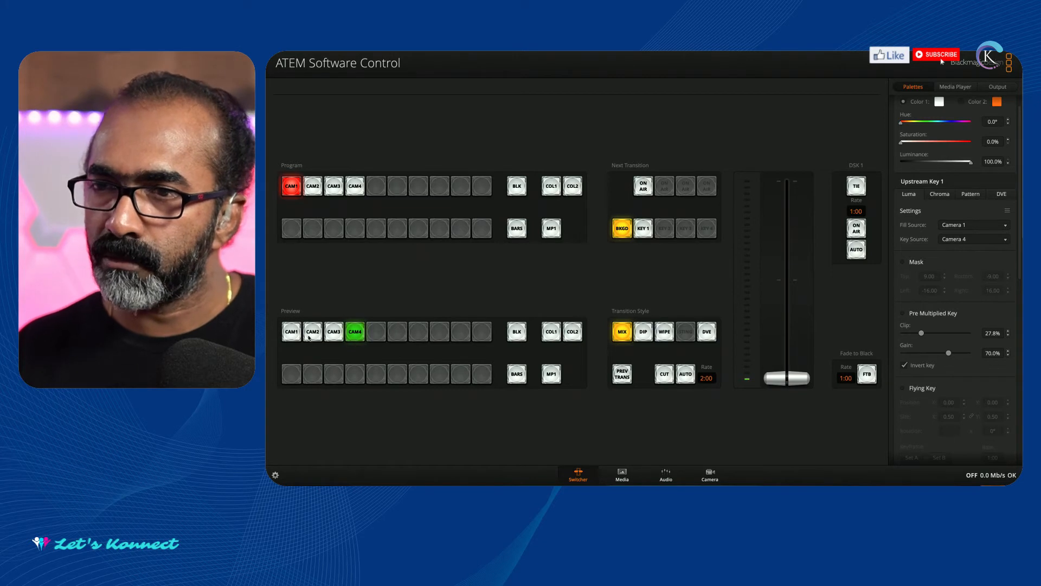
left_click(291, 192)
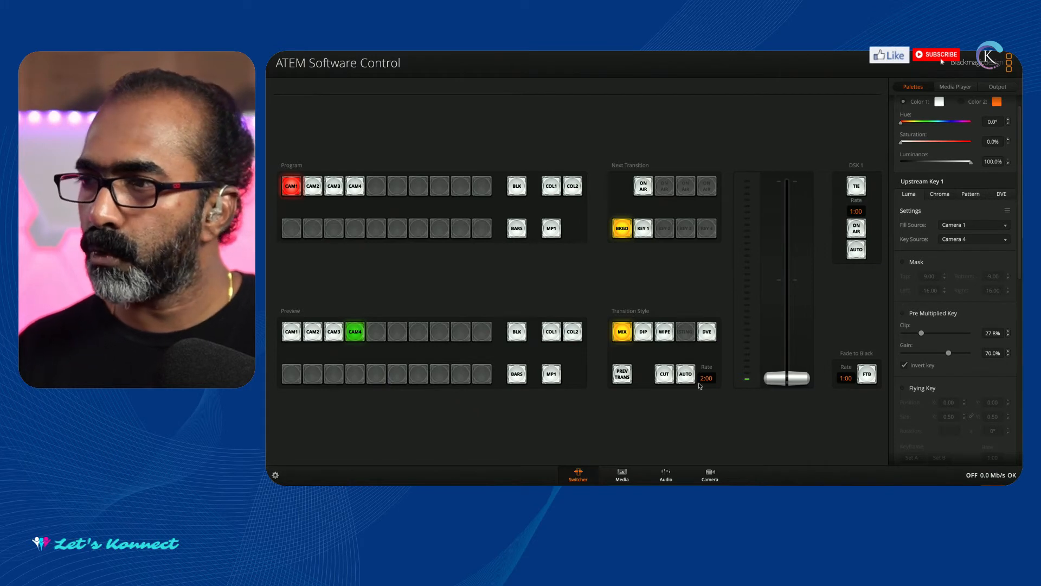
Review the HyperDeck clips for CAM4, the Upstream Key 1 luma settings, and the Downstream Key 1 fill and key sources.
left_click(955, 87)
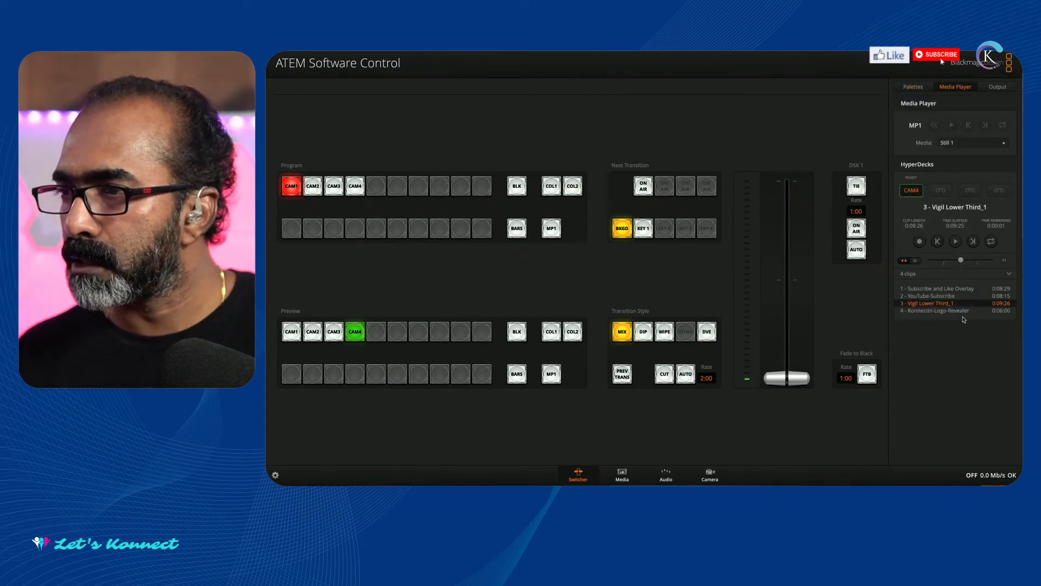
left_click(913, 86)
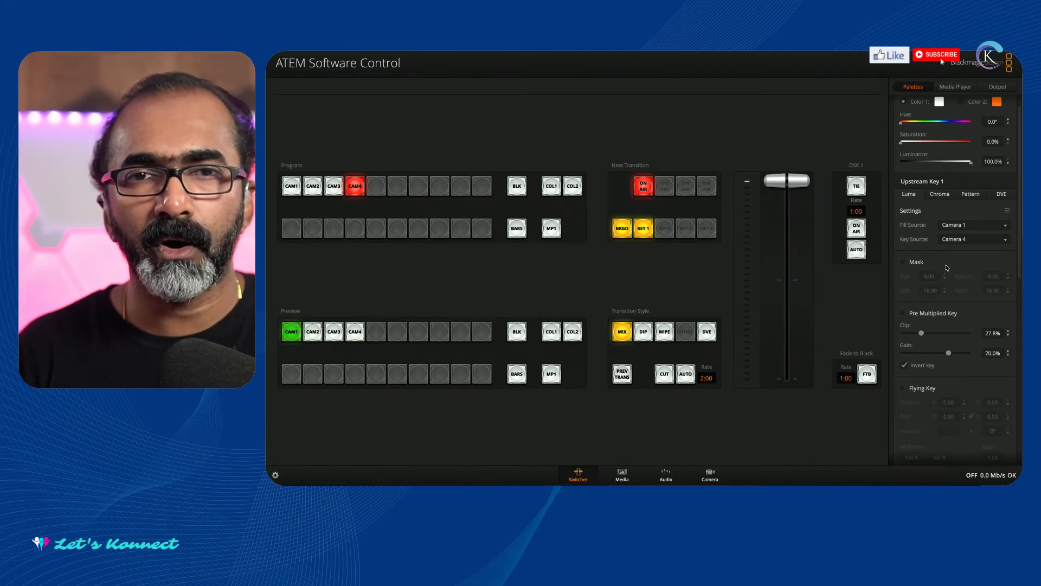
left_click(955, 87)
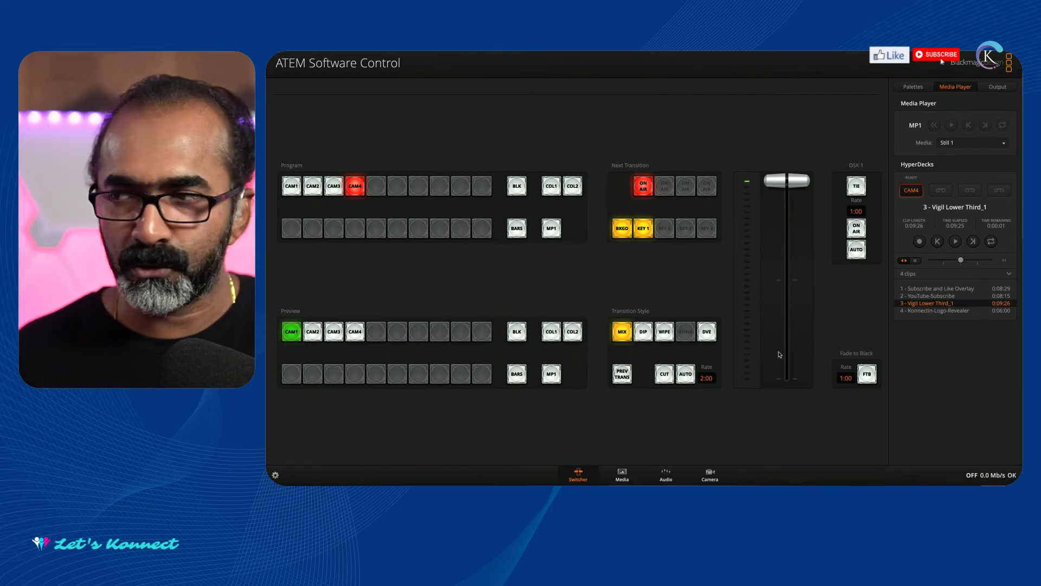
left_click(906, 89)
scroll(906, 345, "down", 5)
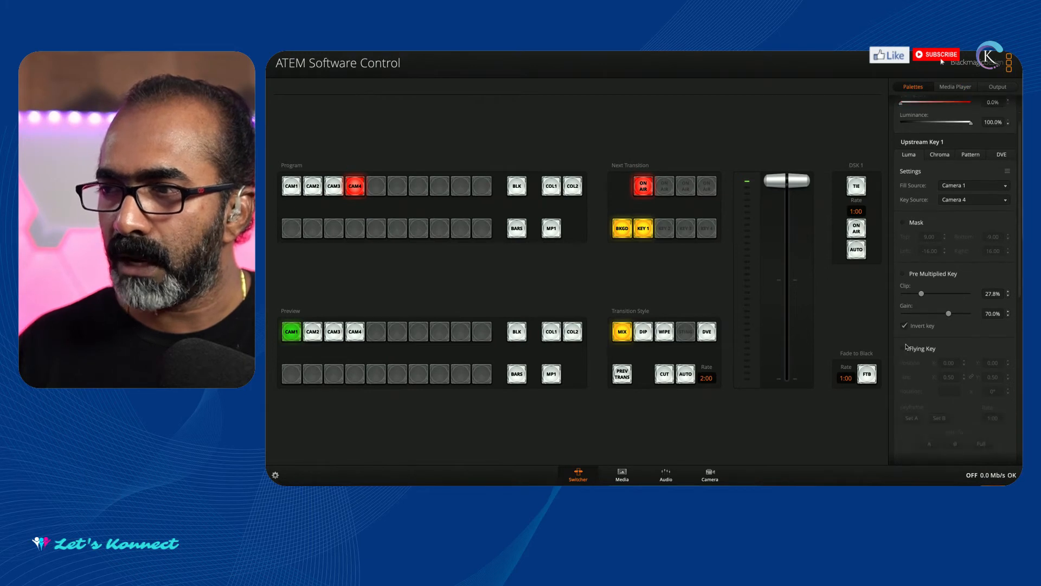
scroll(905, 346, "down", 5)
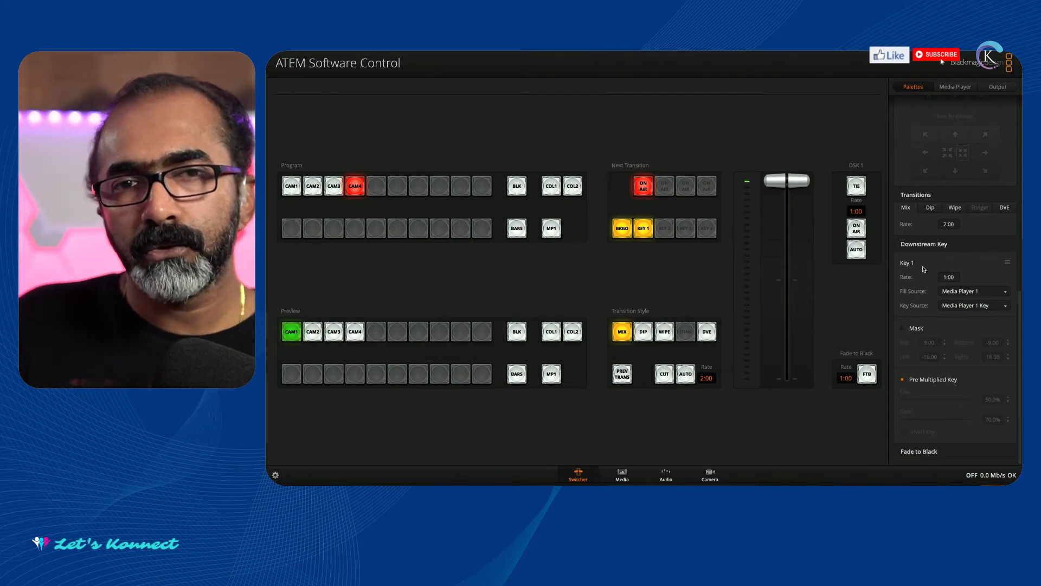
scroll(924, 270, "up", 1)
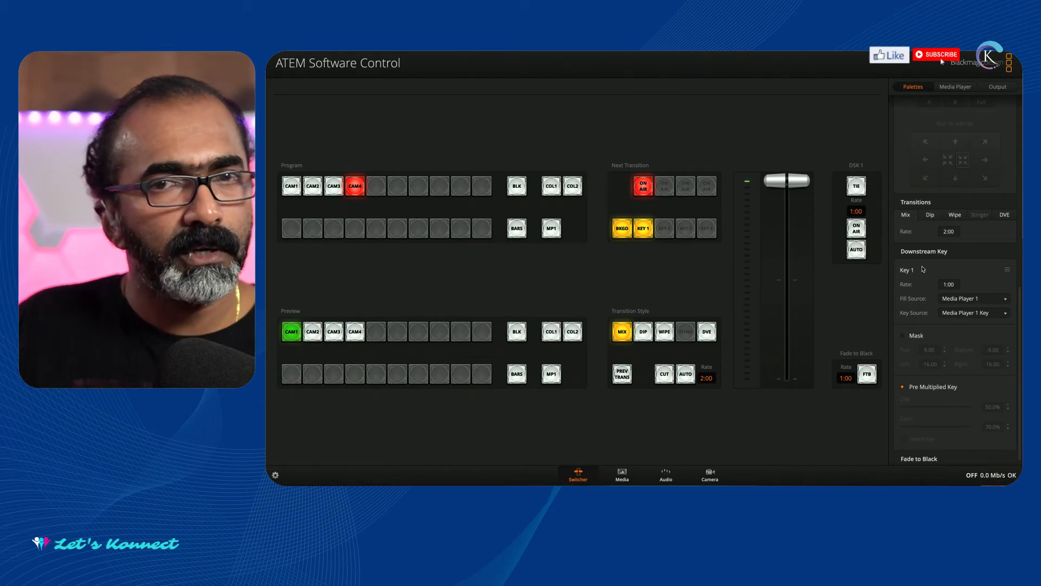
scroll(924, 270, "up", 1)
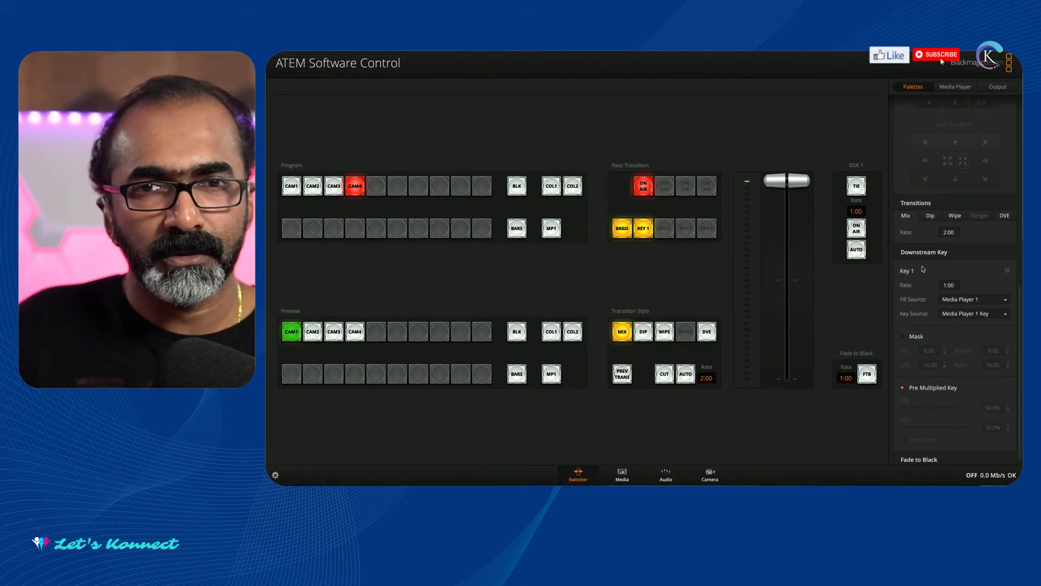
scroll(923, 269, "down", 1)
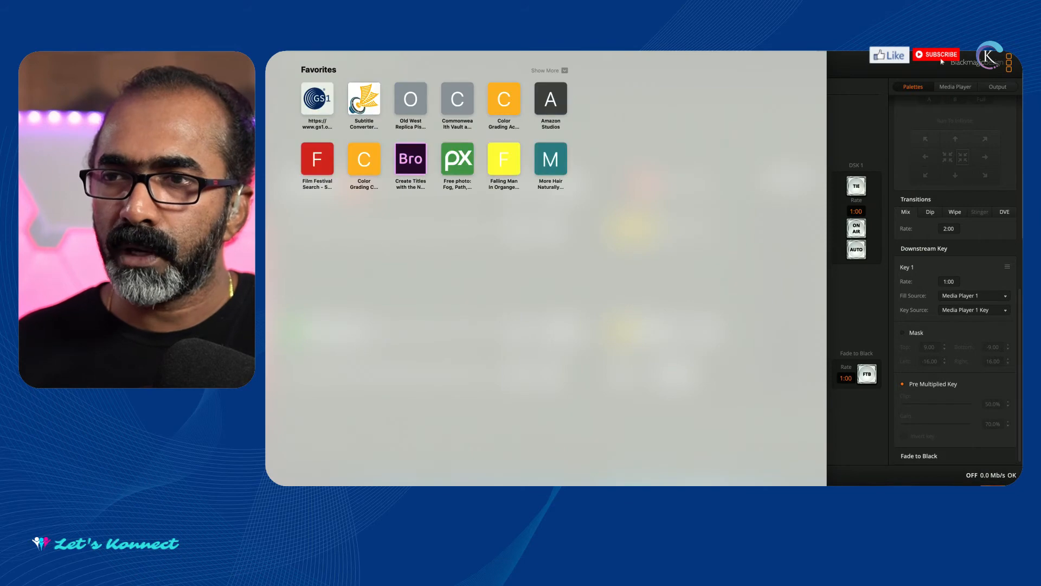
Switch to the web browser, go to Canva, and open the KONNECTiN Overlays - ATEM Demo design.
left_click_drag(266, 52, 477, 57)
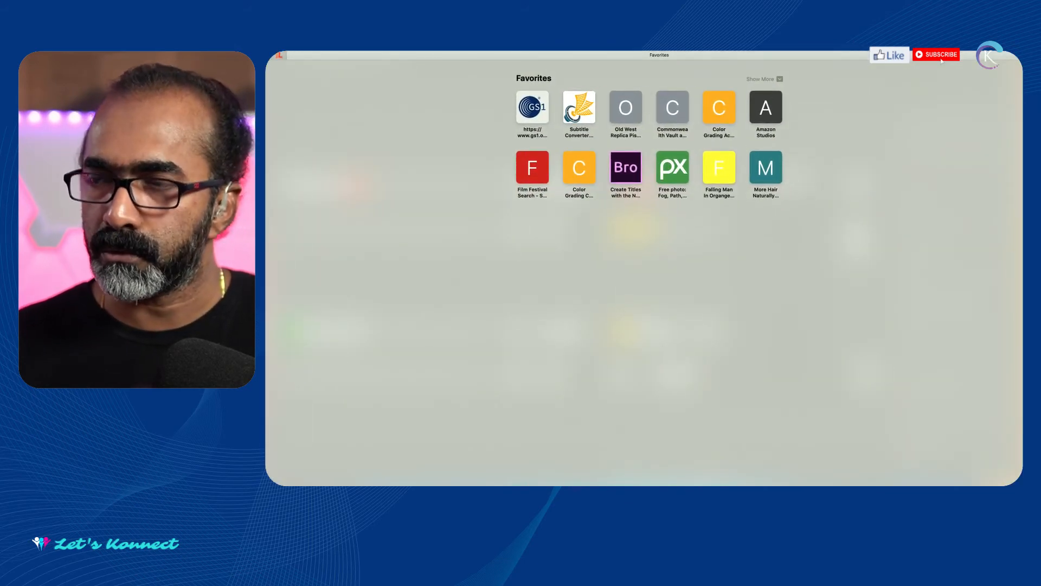
type("canva")
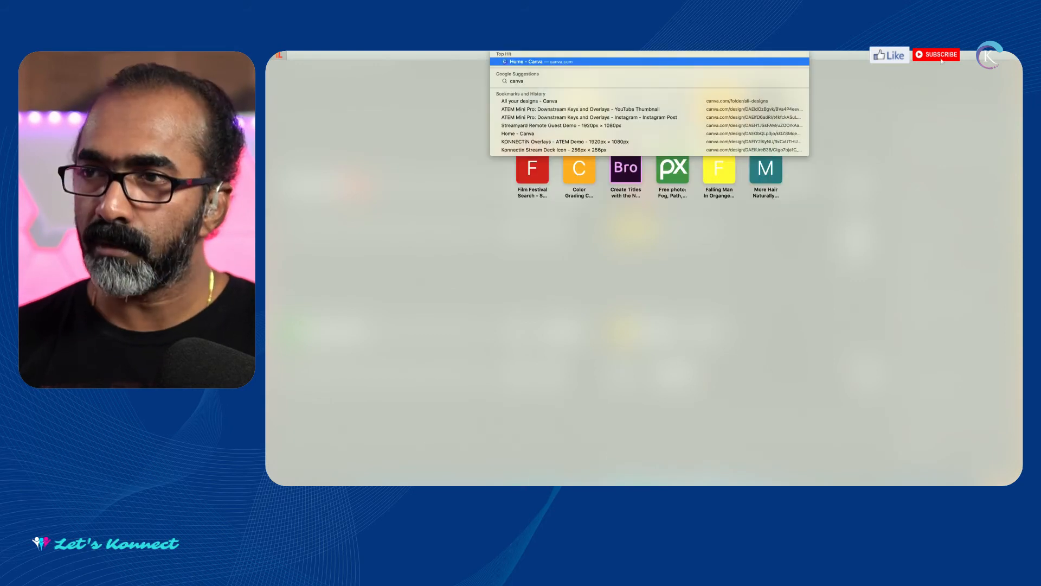
key("Escape")
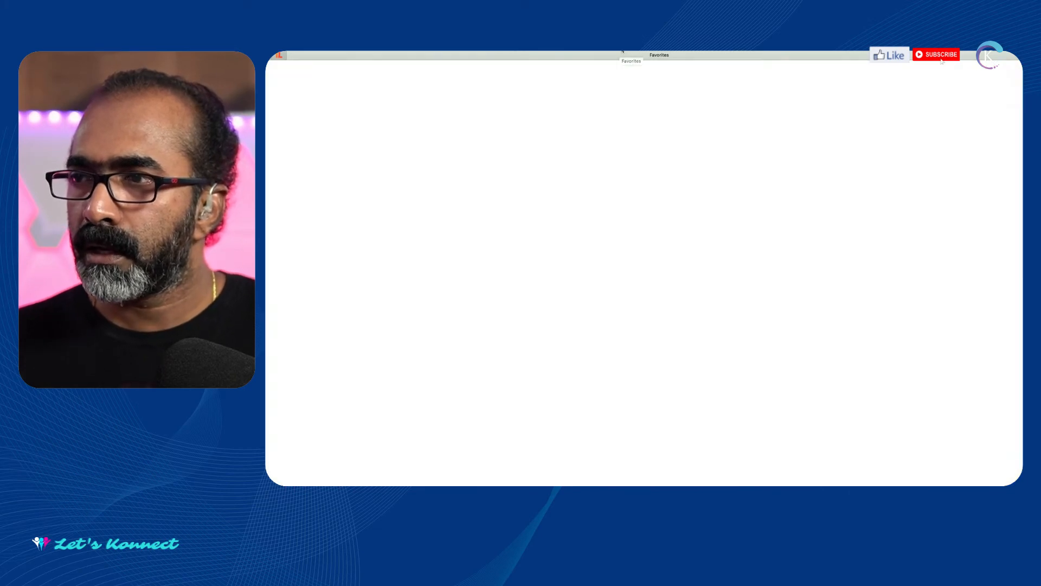
scroll(385, 470, "down", 1)
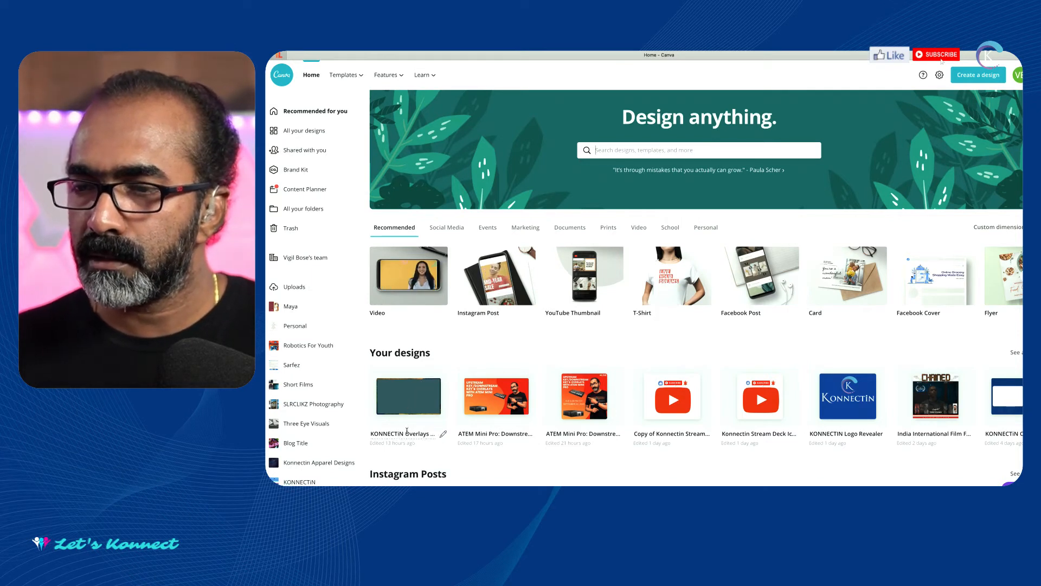
left_click(405, 403)
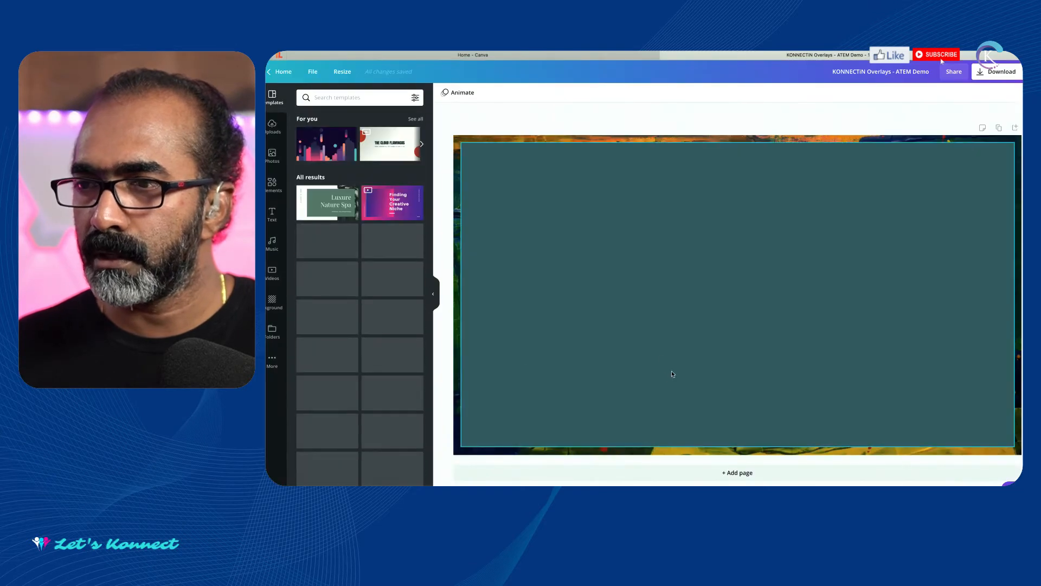
left_click(546, 245)
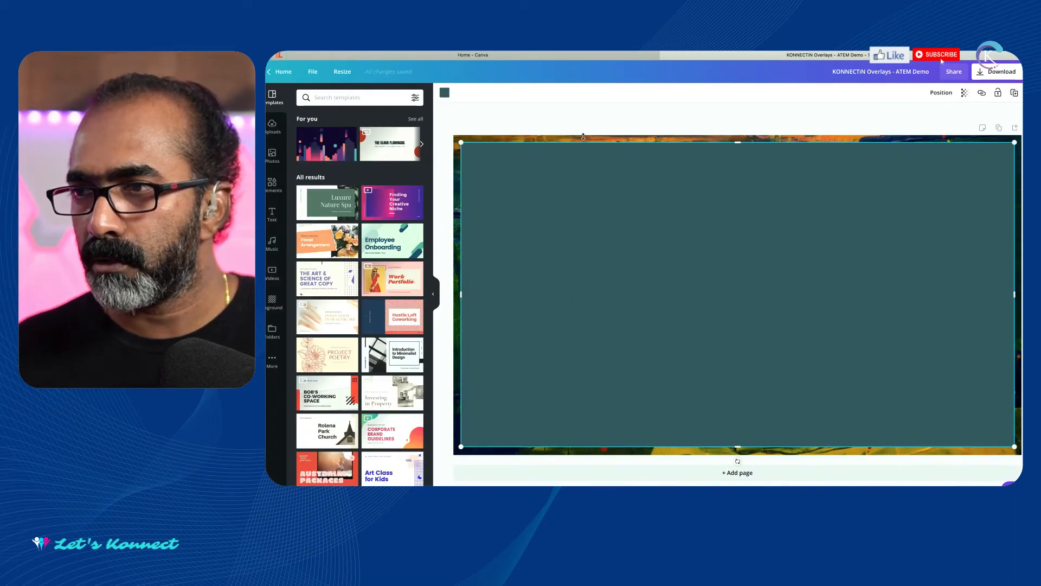
left_click(546, 124)
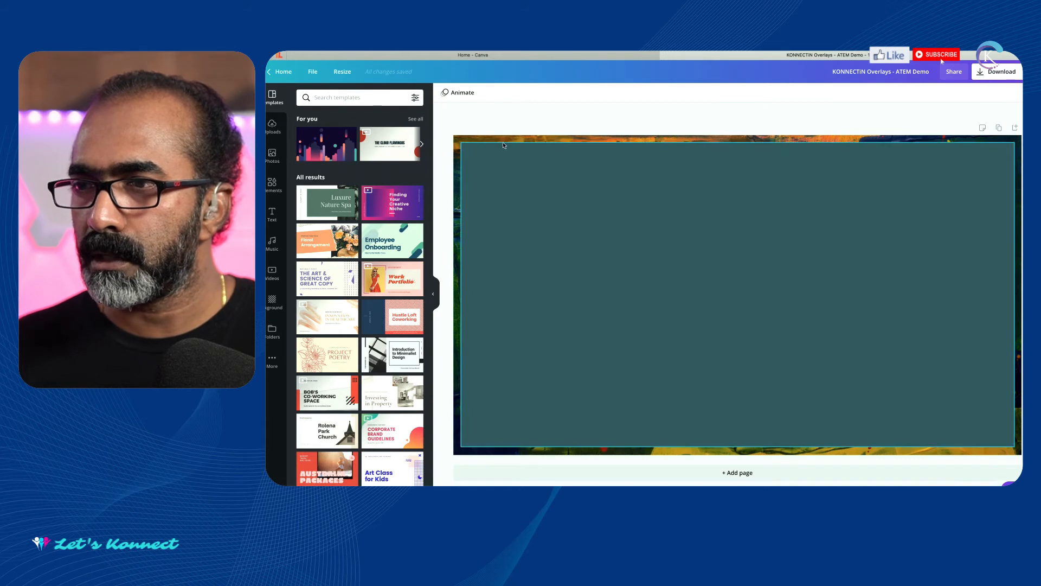
mouse_move(498, 152)
left_mouse_down()
mouse_move(682, 190)
mouse_move(757, 184)
mouse_move(500, 152)
left_mouse_up()
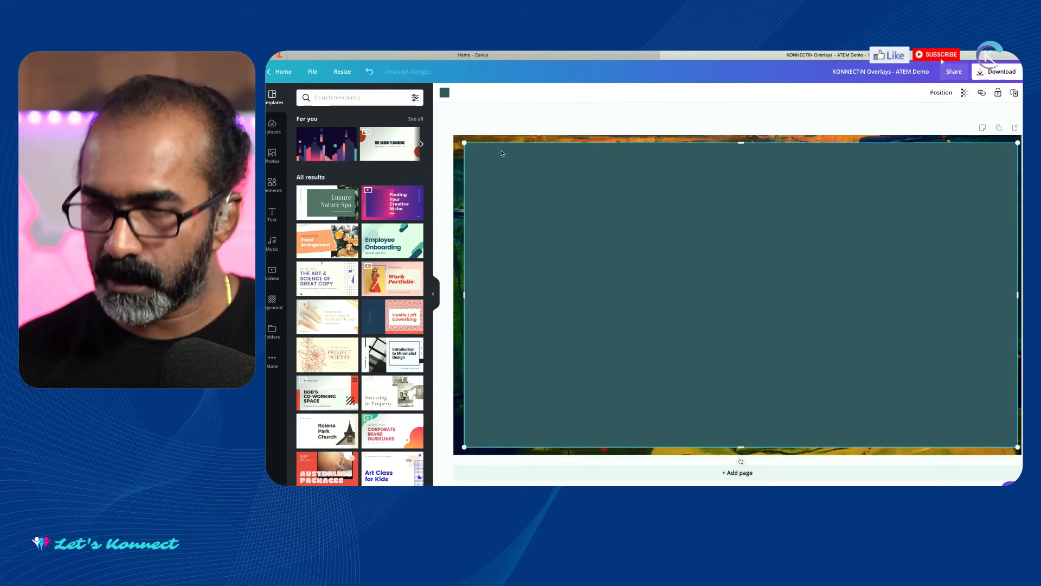
left_click(370, 72)
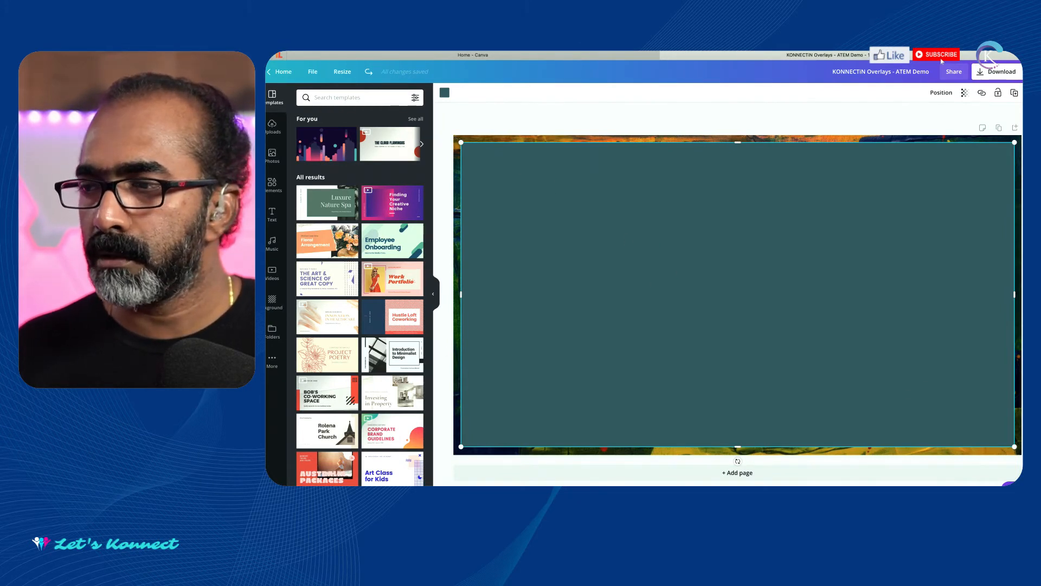
left_click(781, 114)
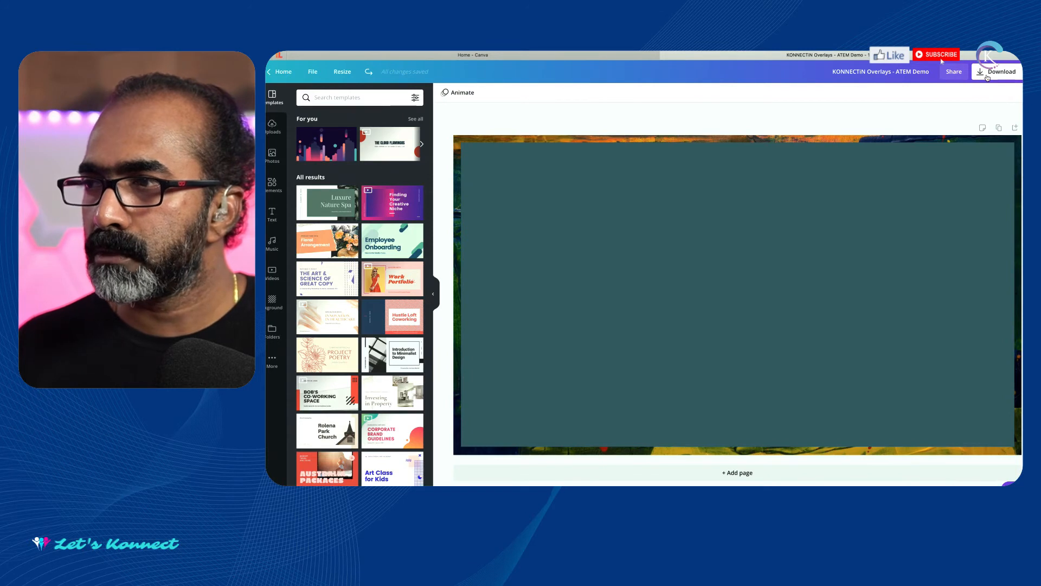
Download the overlay design as a PNG, and close the opened image and the saved-design dialog.
left_click(988, 78)
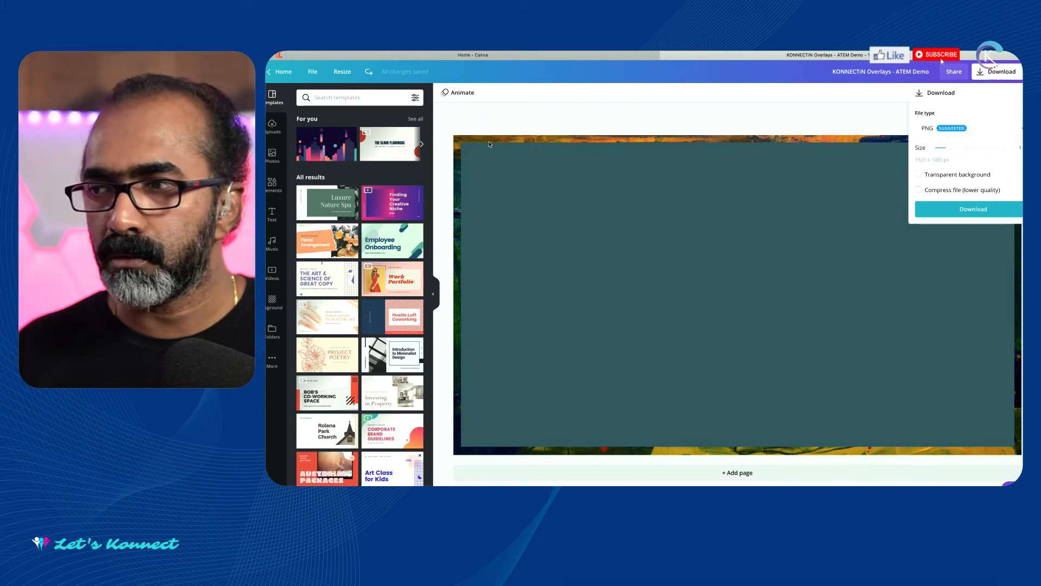
left_click(688, 225)
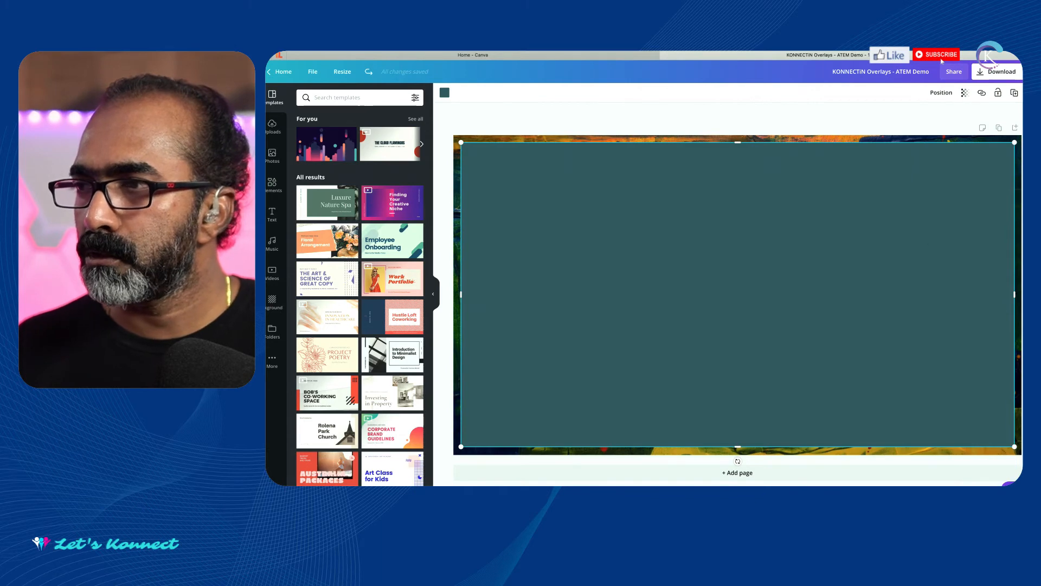
left_click(982, 73)
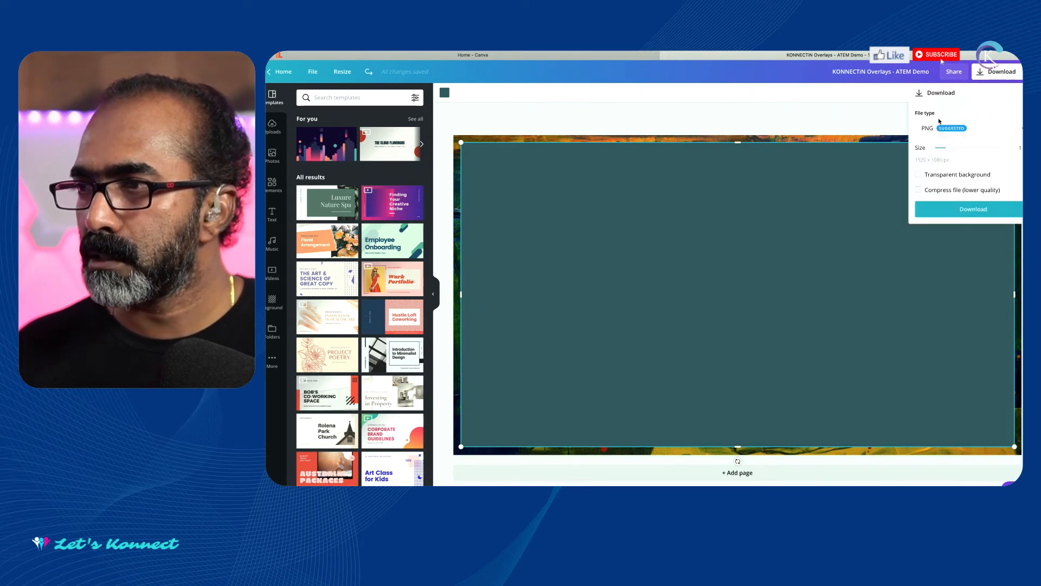
left_click(958, 209)
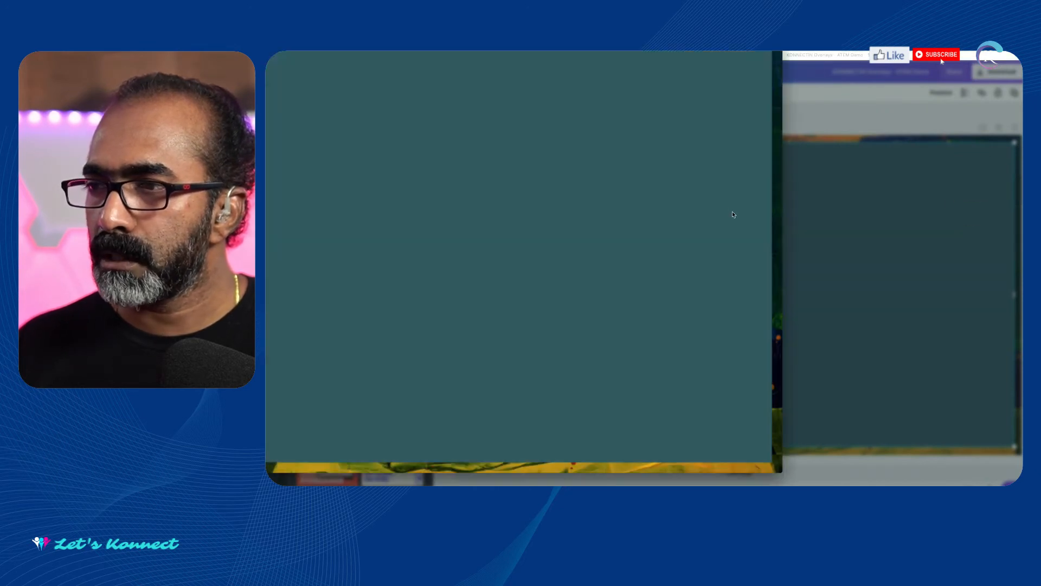
left_click_drag(154, 34, 387, 46)
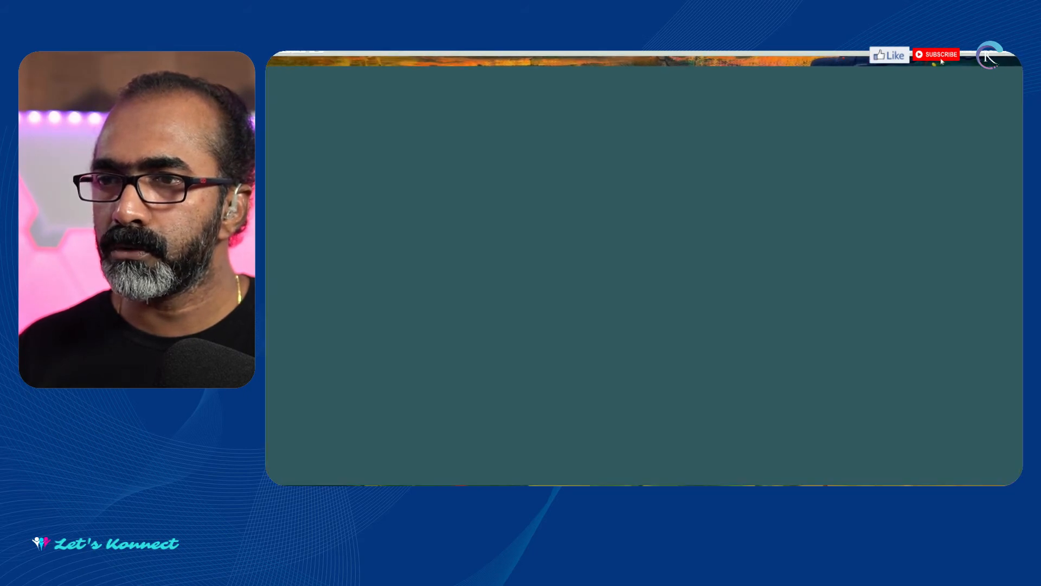
key("super+w")
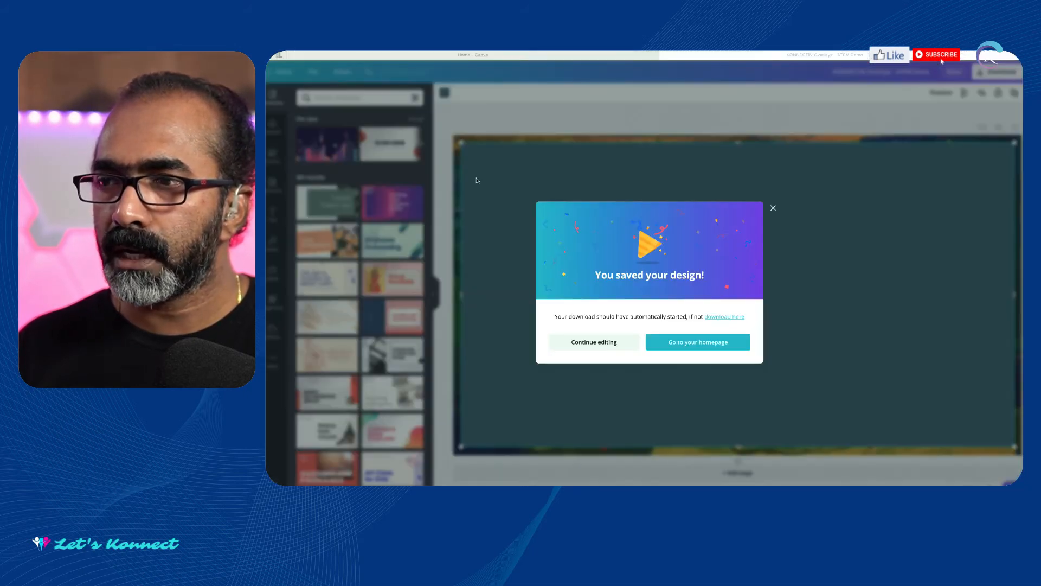
left_click(773, 209)
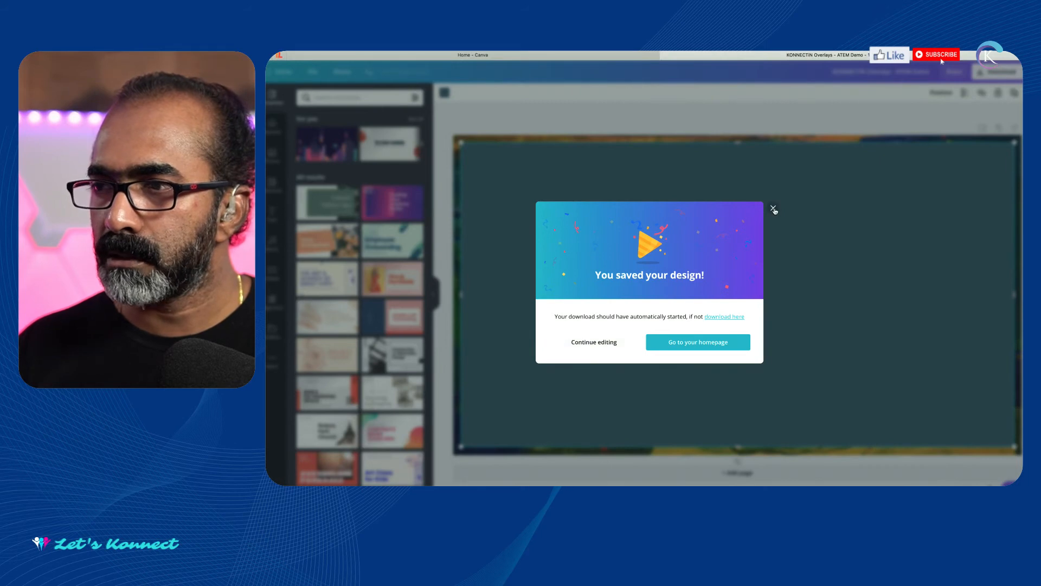
left_click(772, 209)
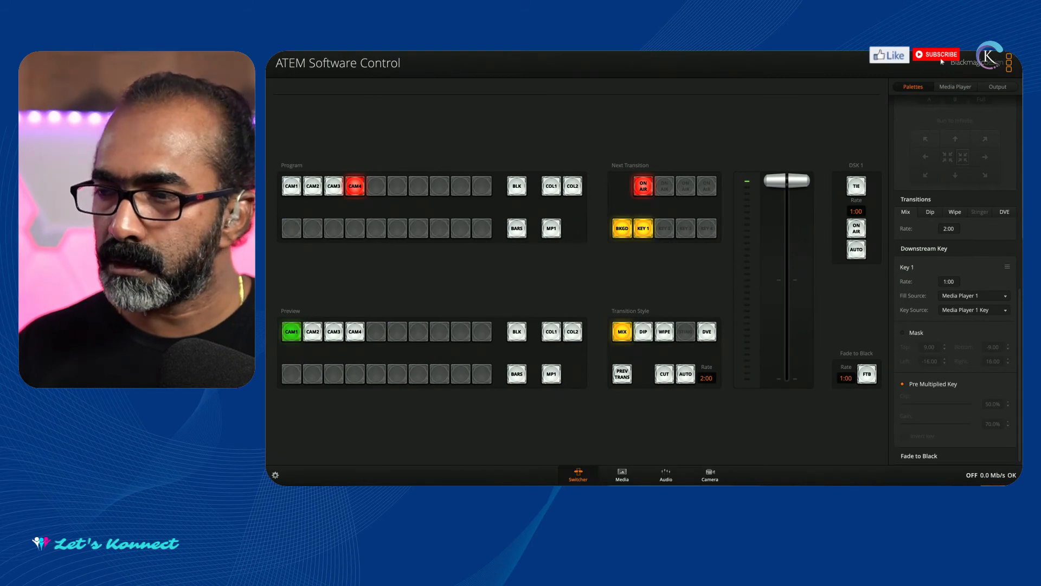
Switch to Finder and open KONNECTiN Overlays - ATEM Demo-2.png from Downloads in Adobe Photoshop 2020.
key("super+Tab")
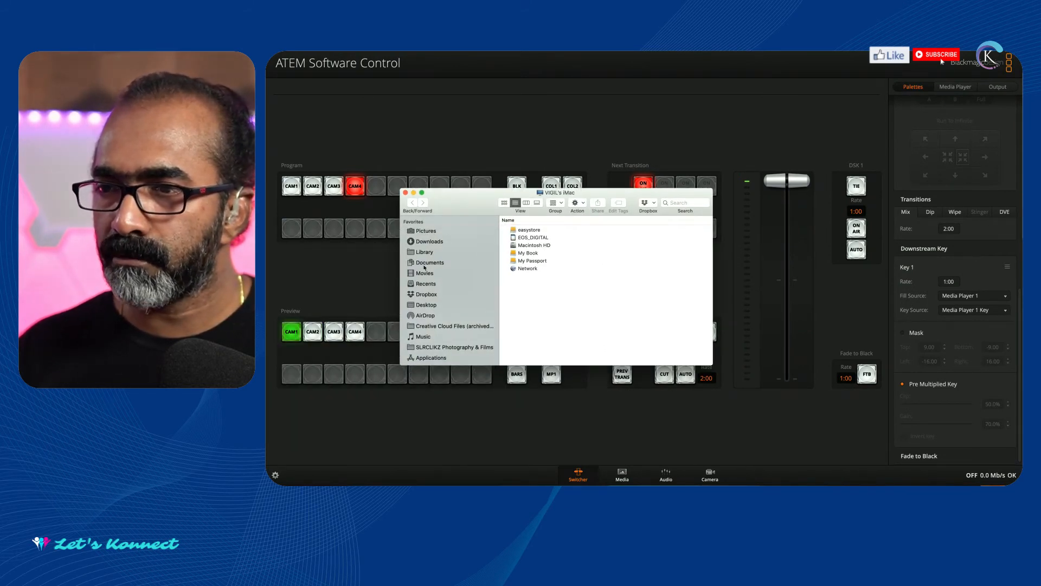
left_click(430, 242)
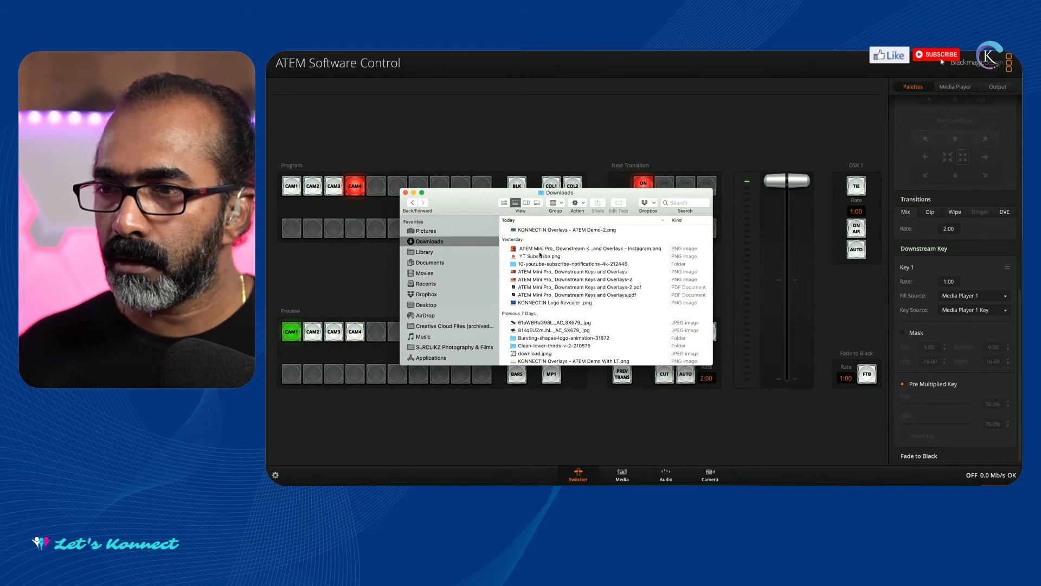
left_click(564, 302)
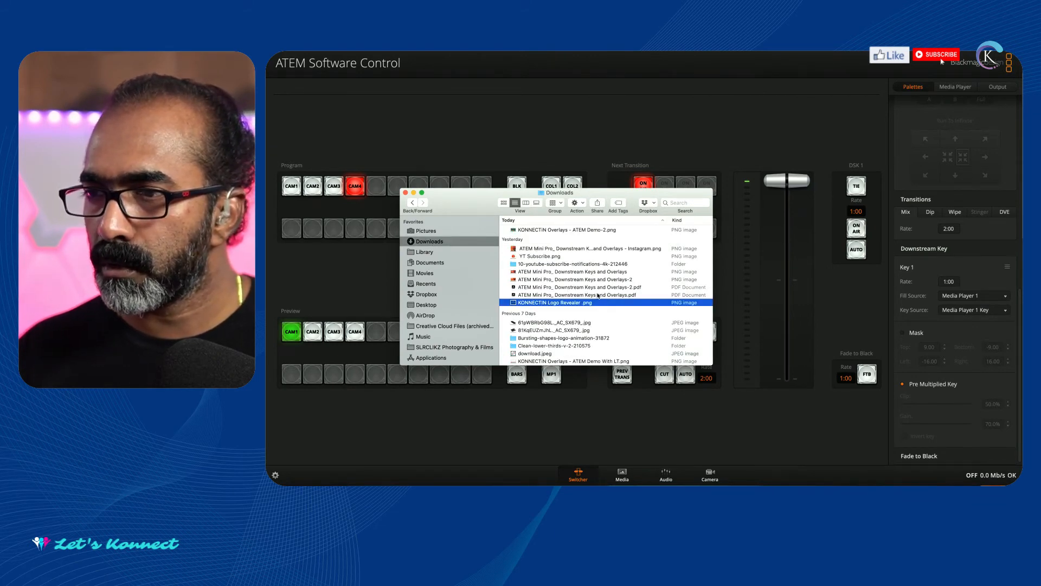
left_click(570, 230)
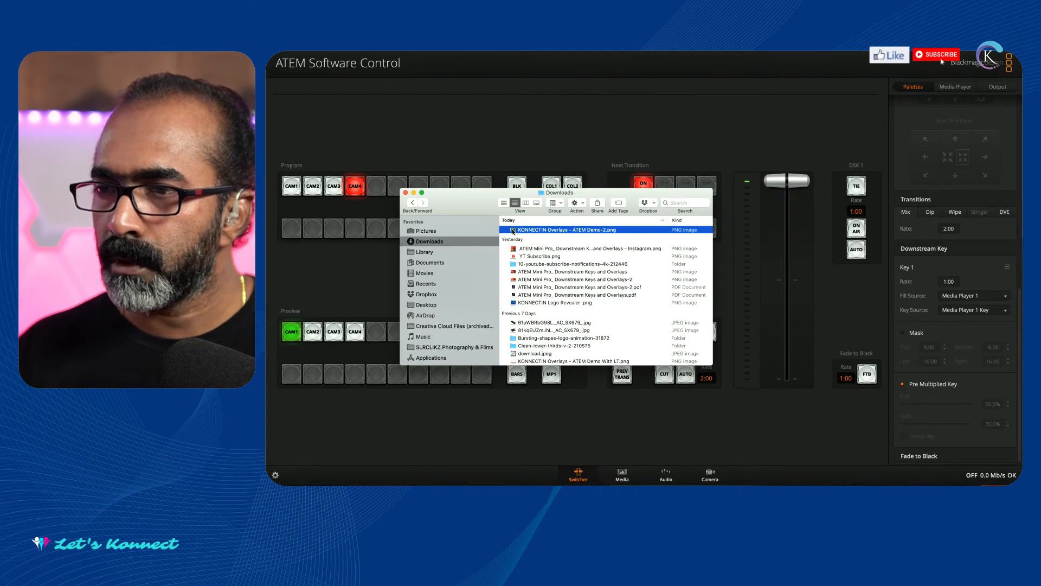
right_click(513, 232)
mouse_move(530, 241)
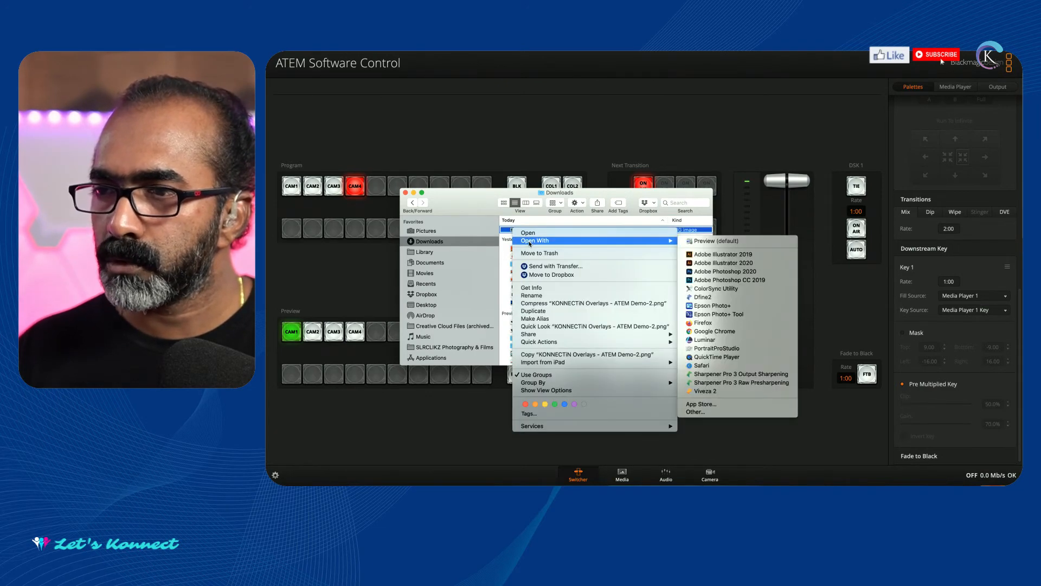
left_click(718, 272)
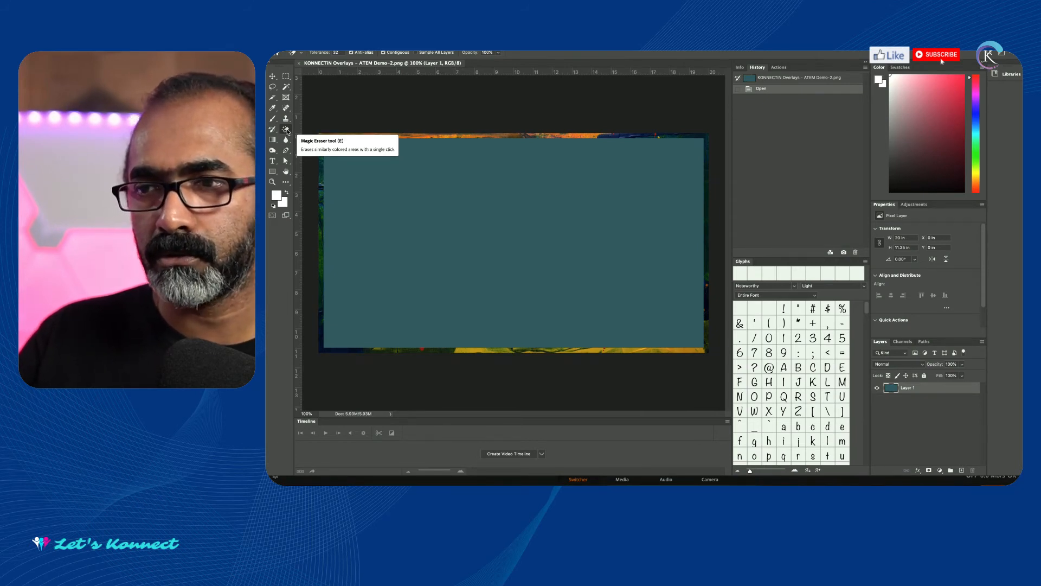
Erase the solid teal area inside the frame with the Magic Eraser, and open the PNG from Downloads in Finder.
left_click(518, 220)
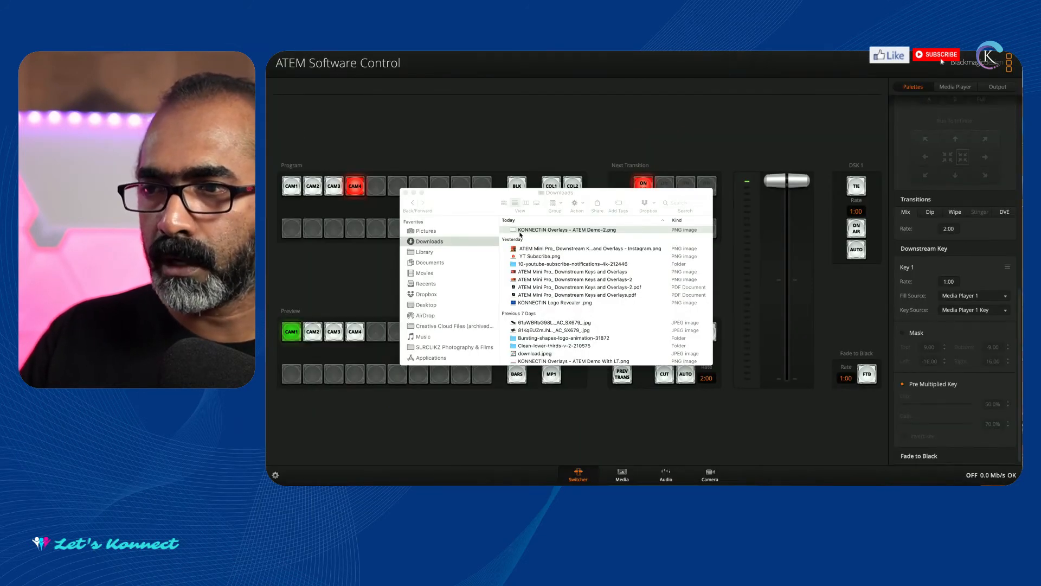
double_click(516, 233)
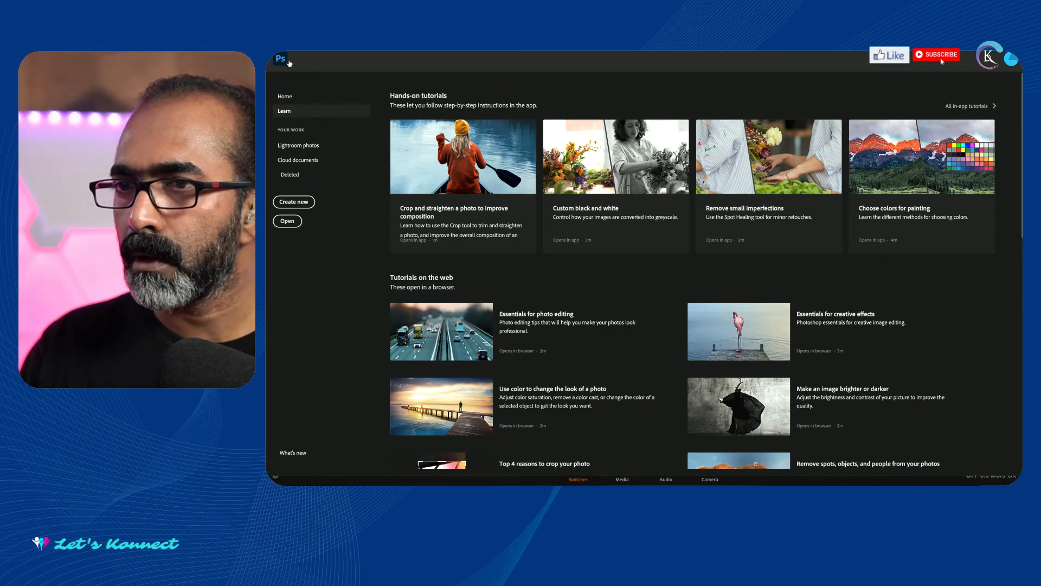
Reopen KONNECTiN Overlays - ATEM Demo-2.png from Downloads in Photoshop.
left_click(298, 221)
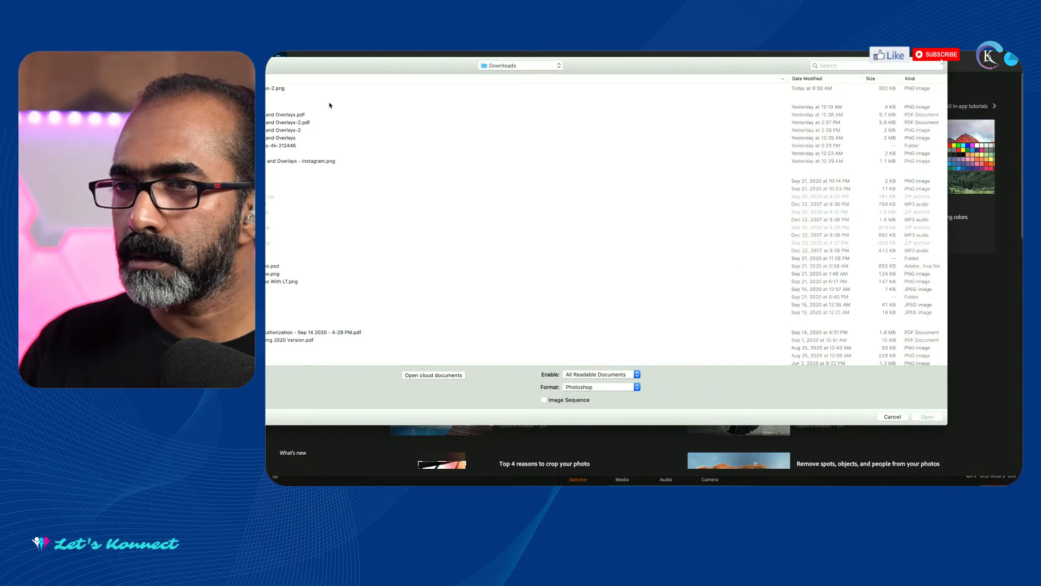
left_click(266, 88)
left_click(922, 418)
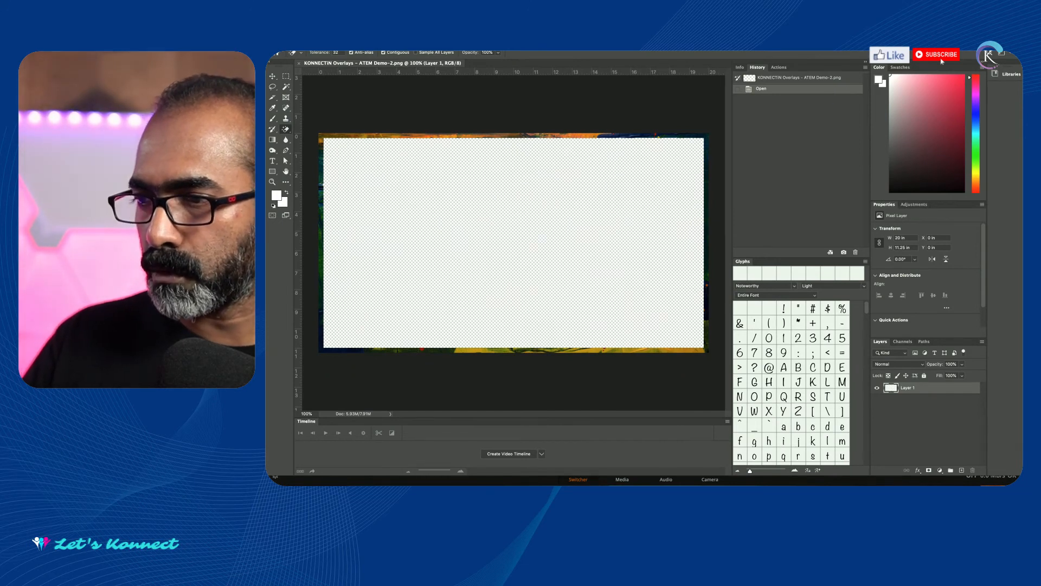
Show the media pool in ATEM Software Control, and return to Photoshop to open the ATEM Switcher Media Pool export for the overlay.
key("super+Tab")
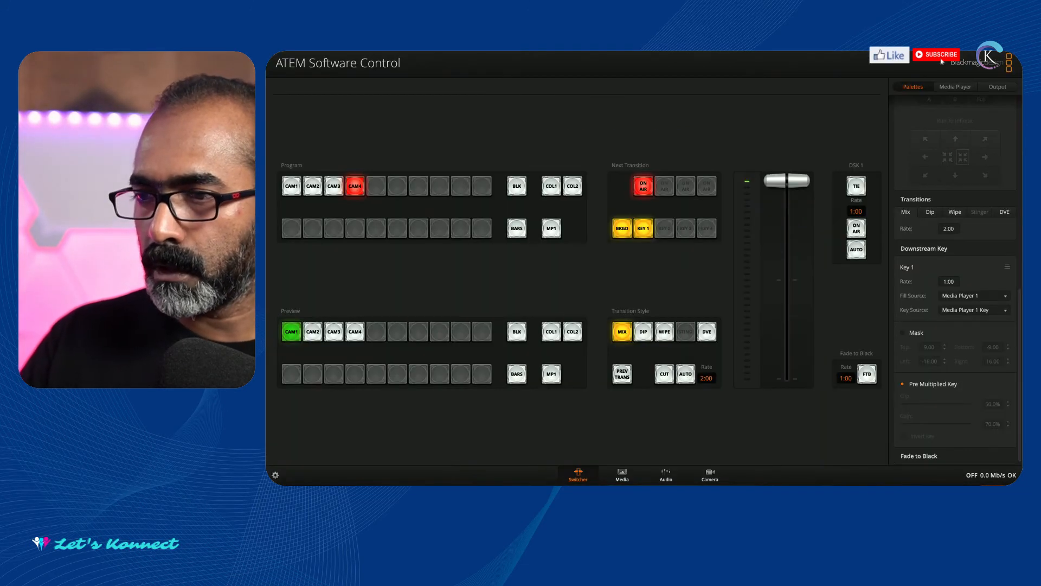
left_click(622, 477)
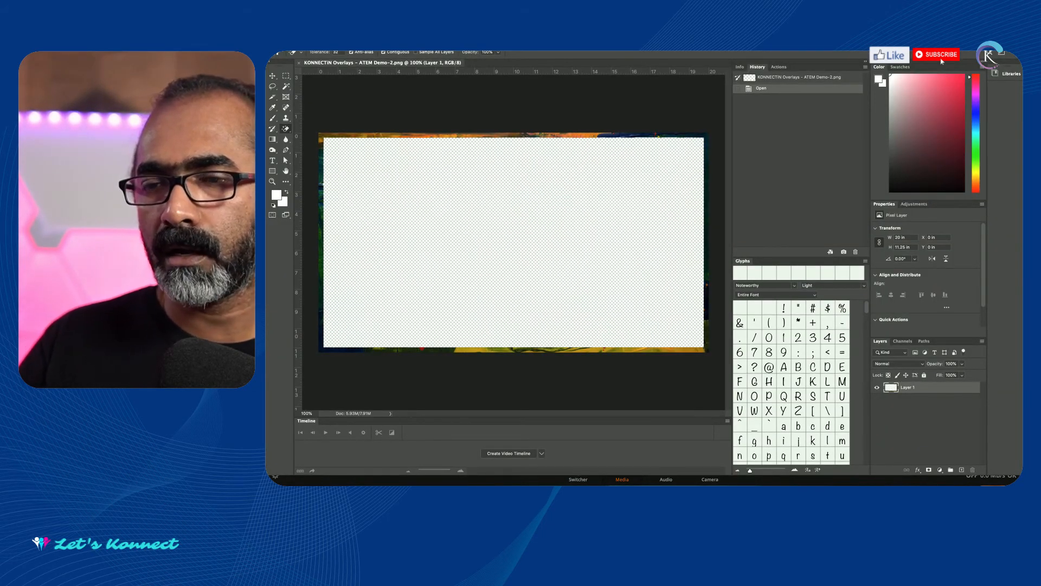
mouse_move(162, 117)
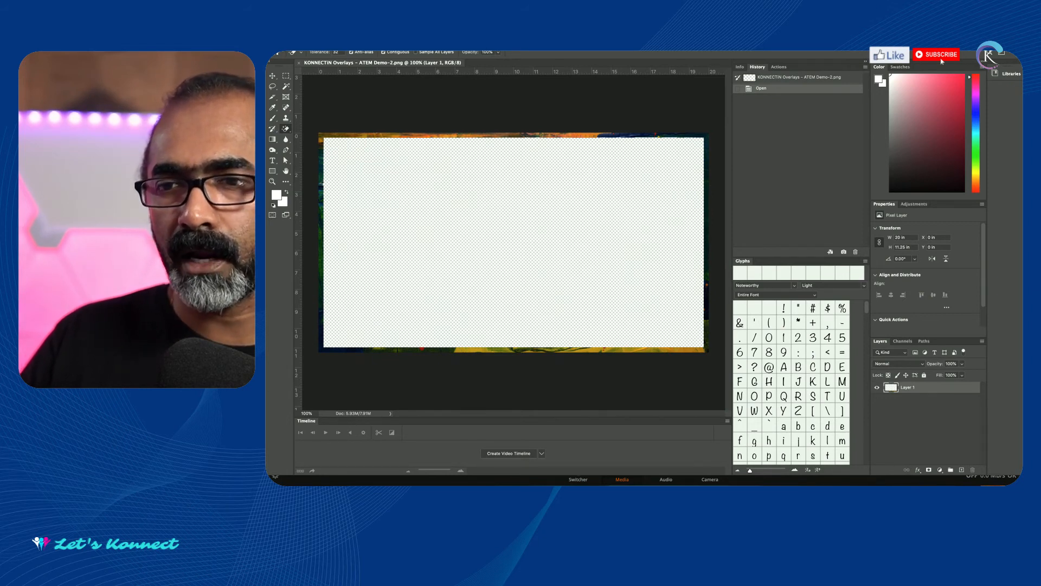
mouse_move(185, 115)
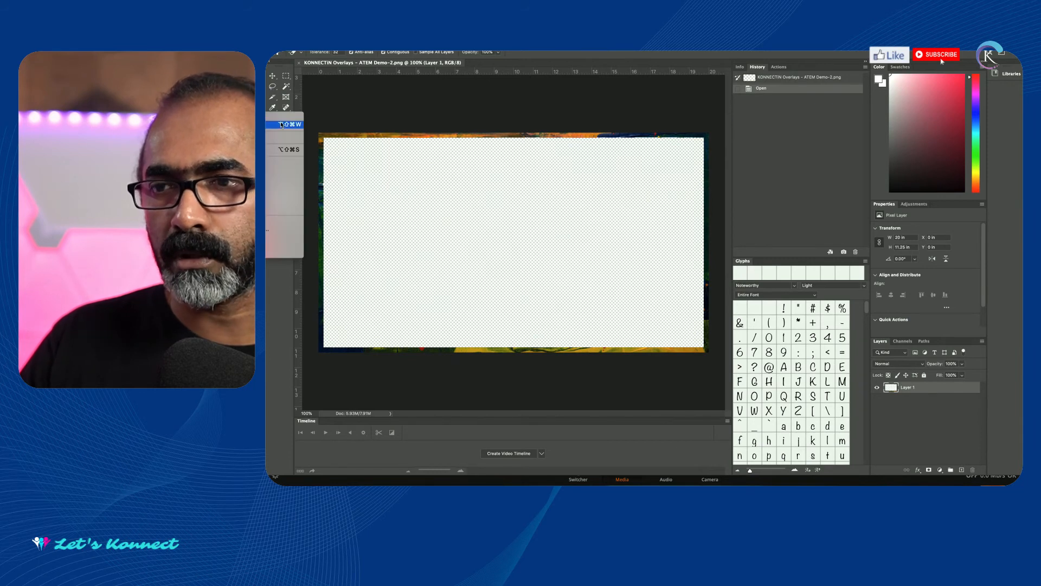
left_click(266, 231)
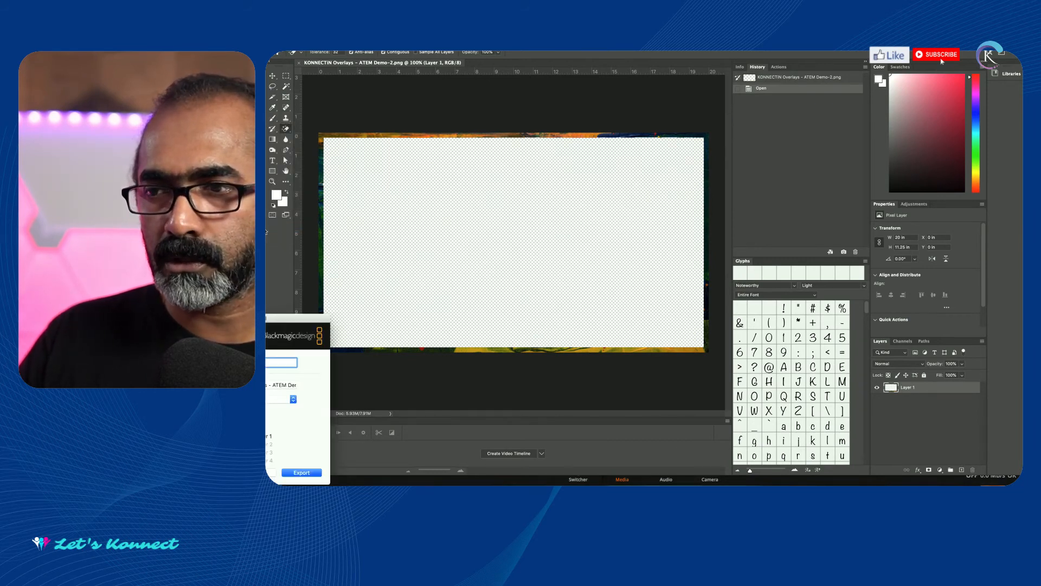
left_click_drag(186, 321, 548, 181)
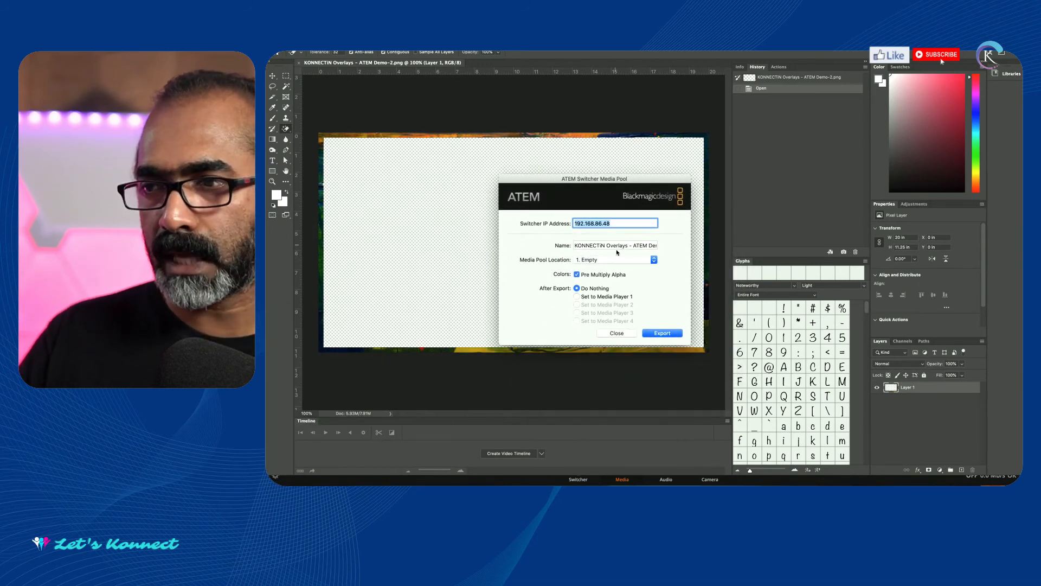
left_click_drag(546, 180, 534, 166)
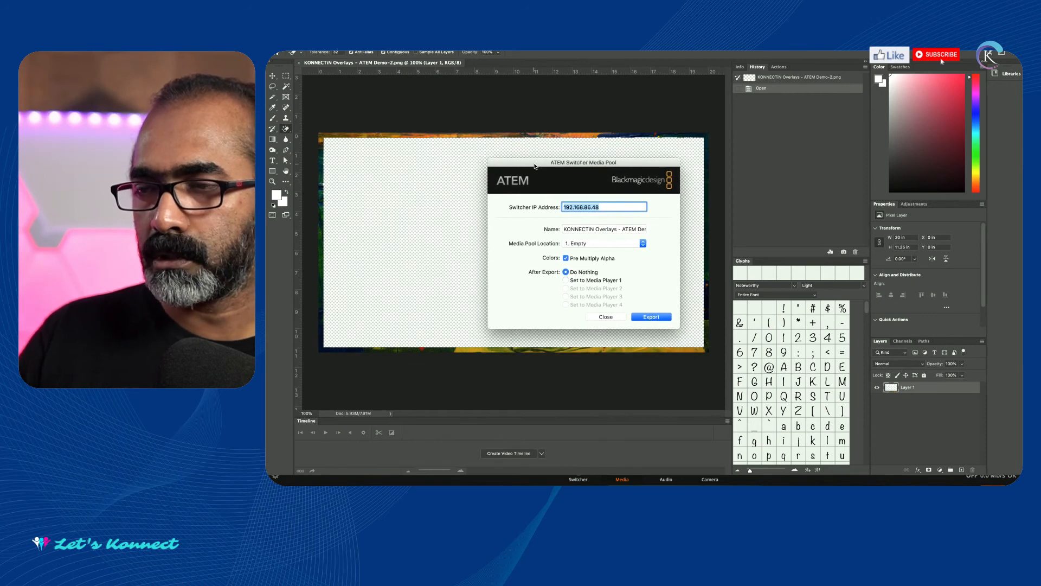
Export the overlay to media pool location 1 with Pre Multiply Alpha enabled and Do Nothing after export.
left_click(614, 206)
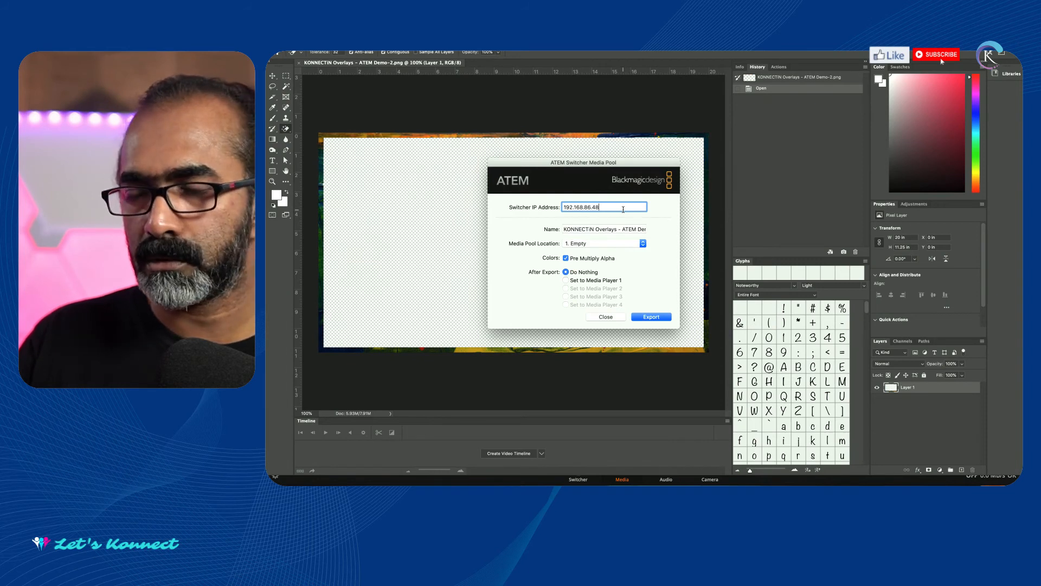
left_click(588, 244)
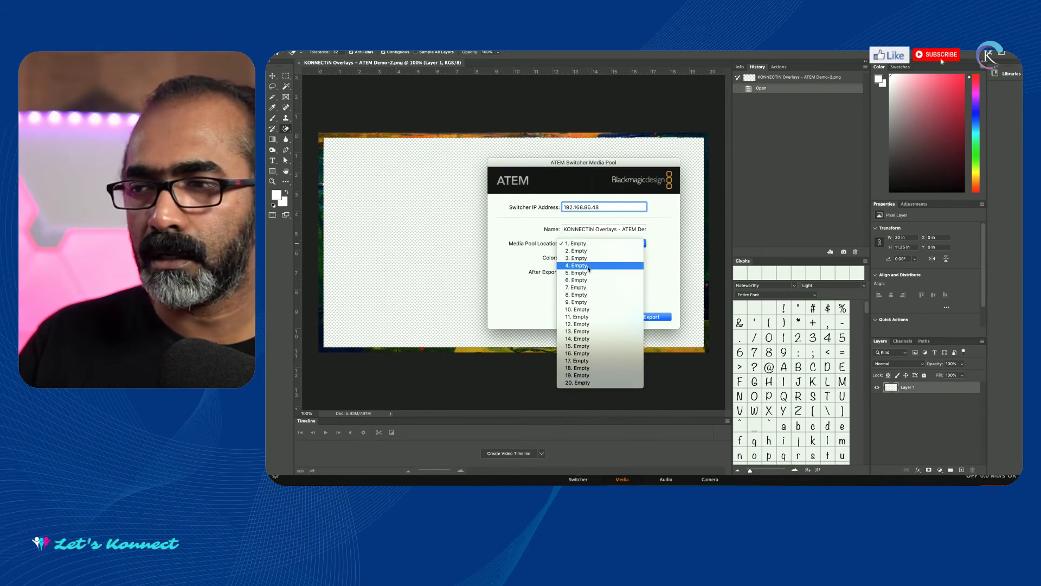
left_click(573, 244)
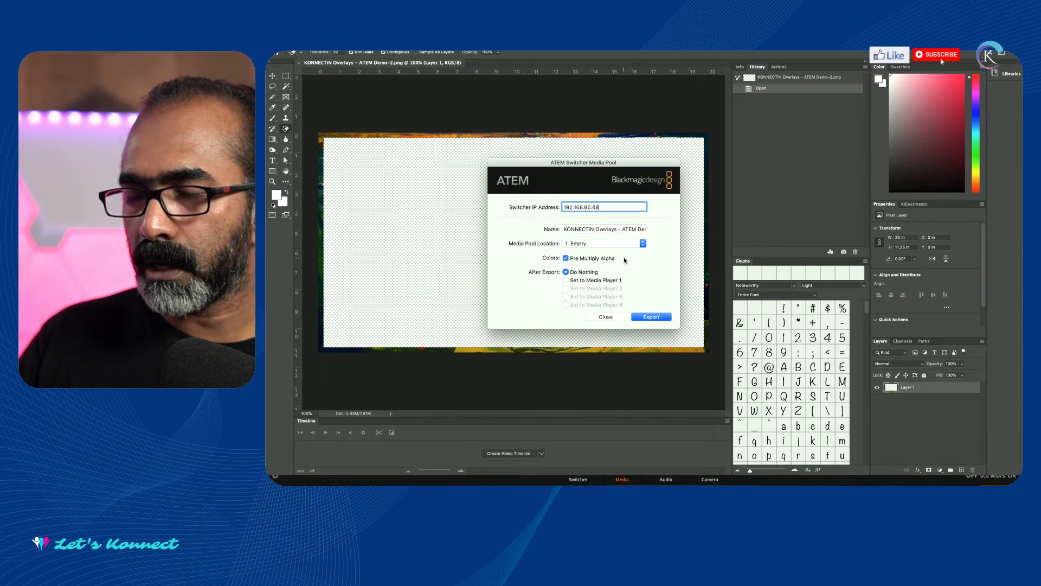
left_click(655, 319)
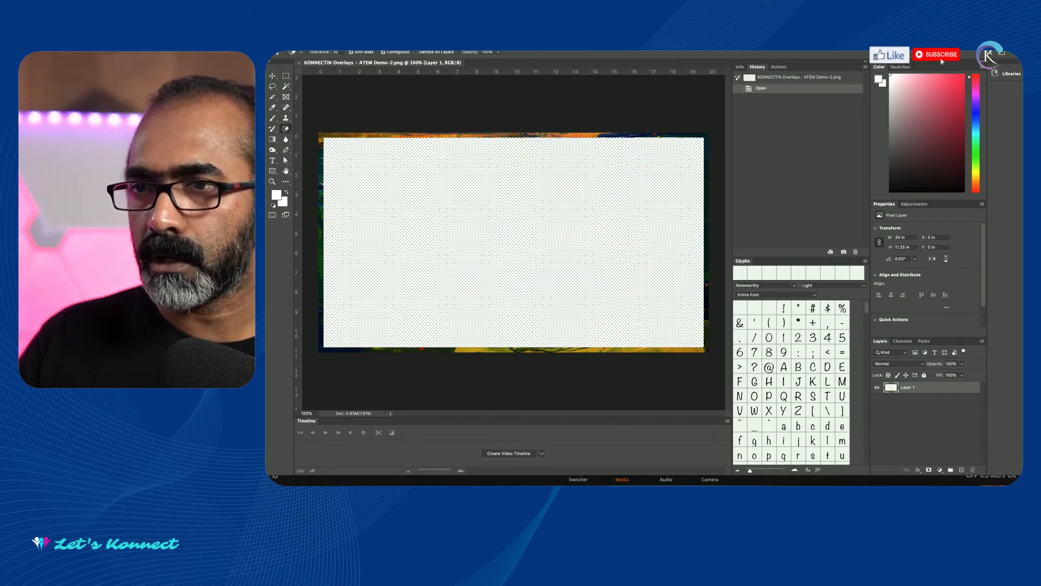
Switch to ATEM Software Control and check the exported still in media slot 1 and the Downstream Key 1 fill source.
key("super+Tab")
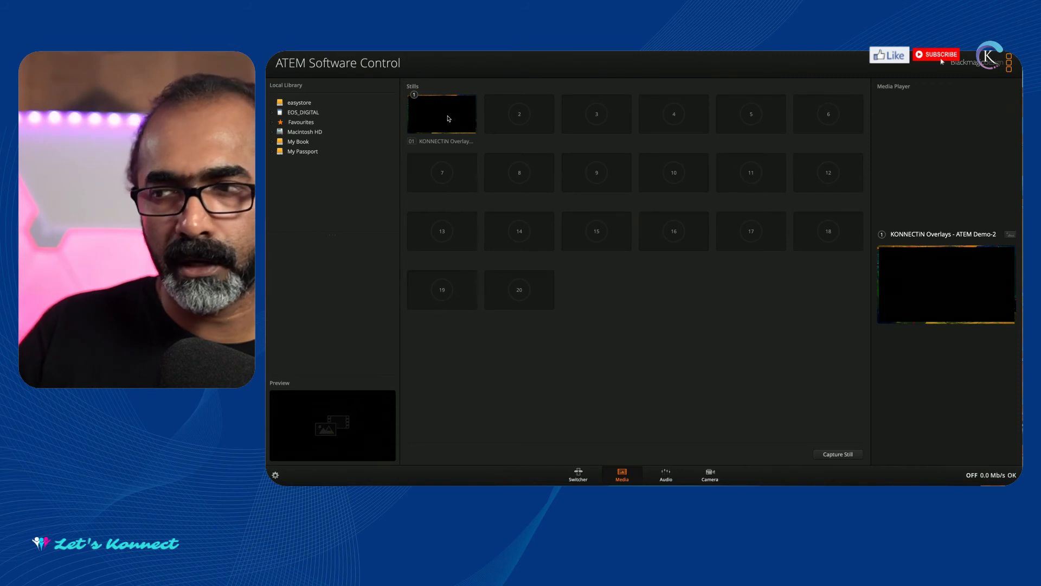
mouse_move(448, 118)
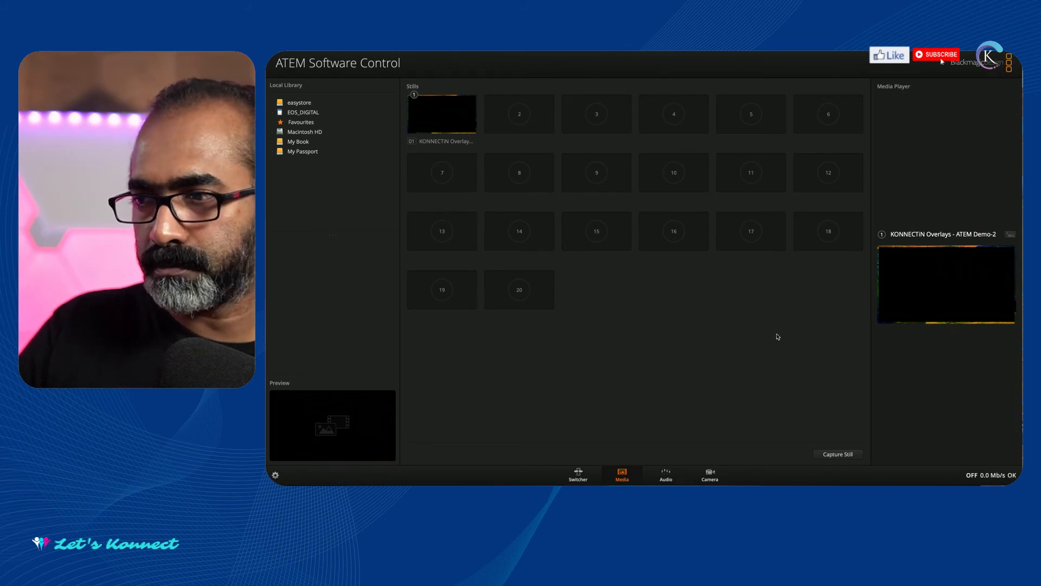
left_click(580, 478)
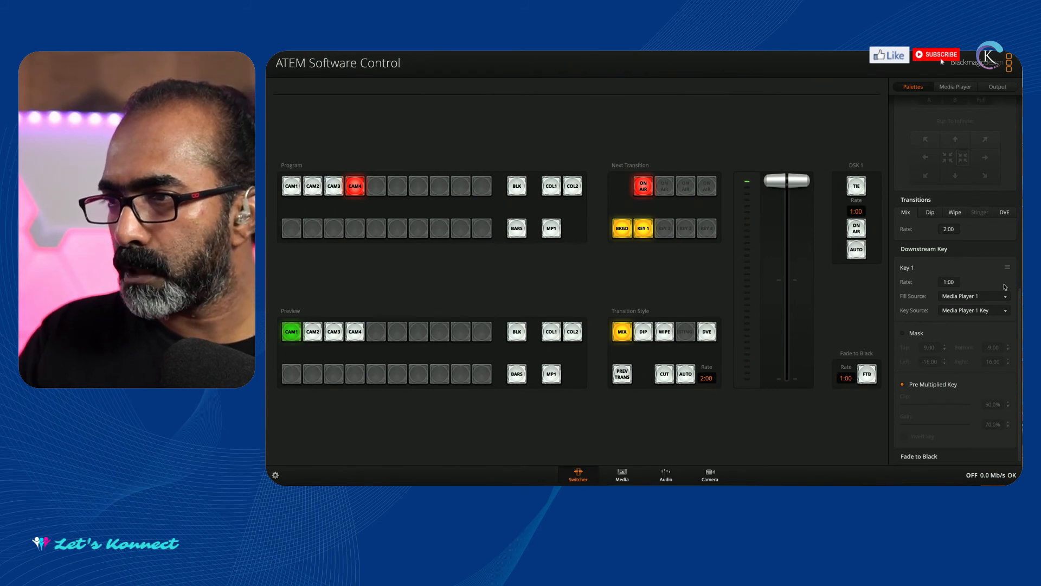
left_click(978, 297)
left_click(978, 297)
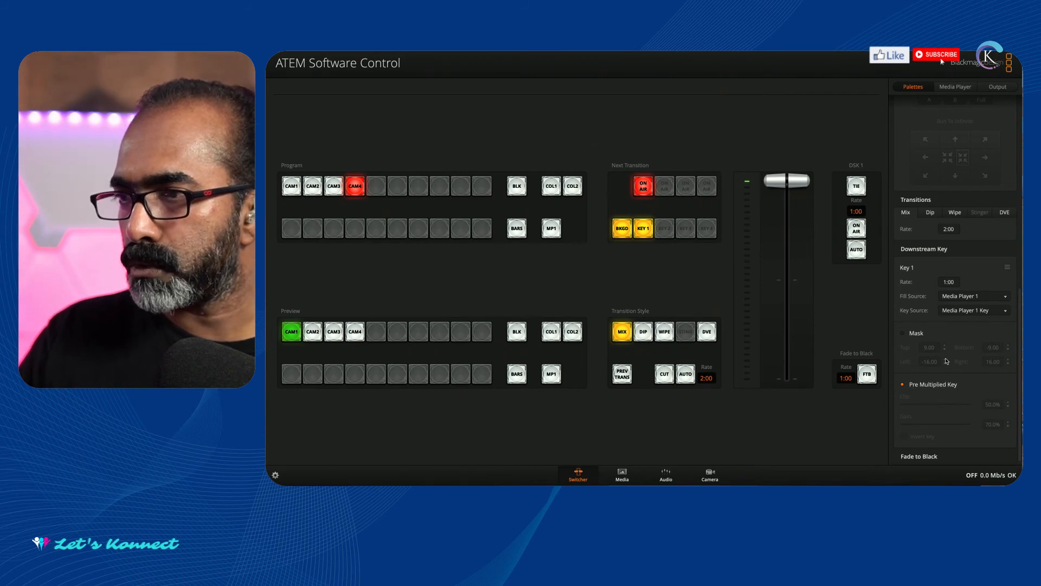
Turn off Pre Multiplied Key for Downstream Key 1 with its Clip set to 38.6%, and put DSK 1 on air.
left_click(903, 385)
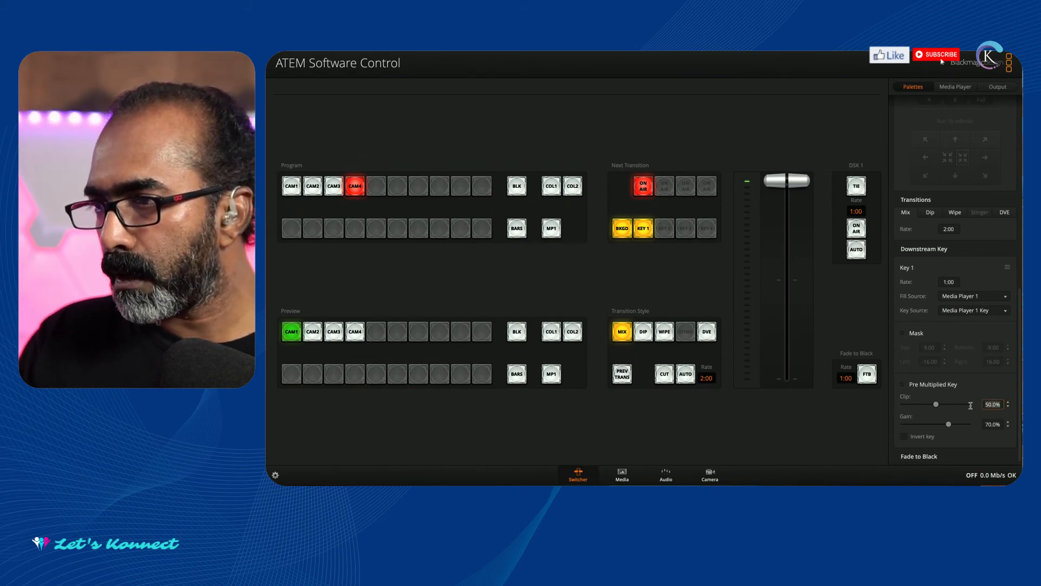
left_click_drag(935, 405, 929, 407)
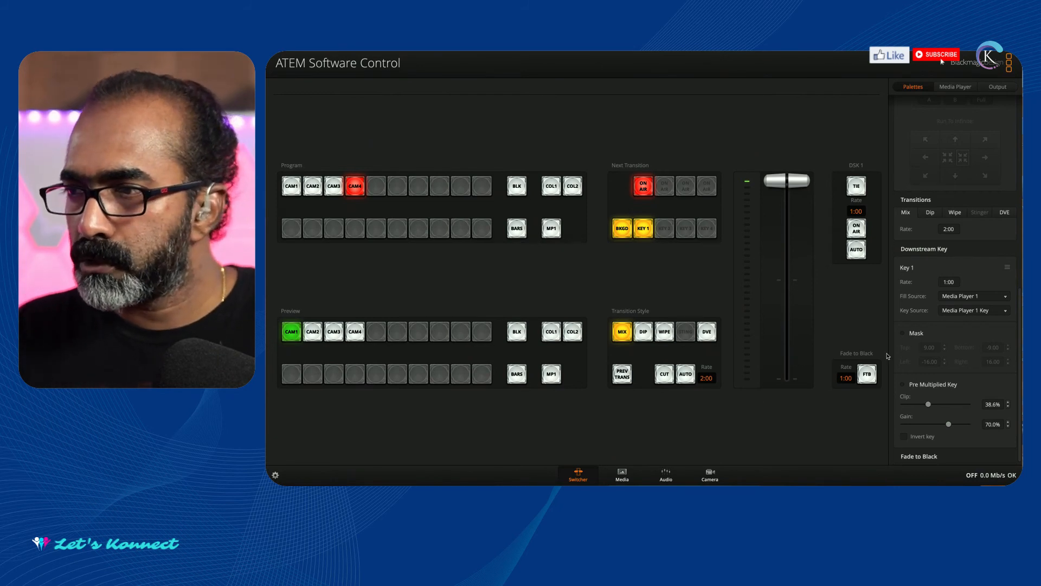
left_click(857, 231)
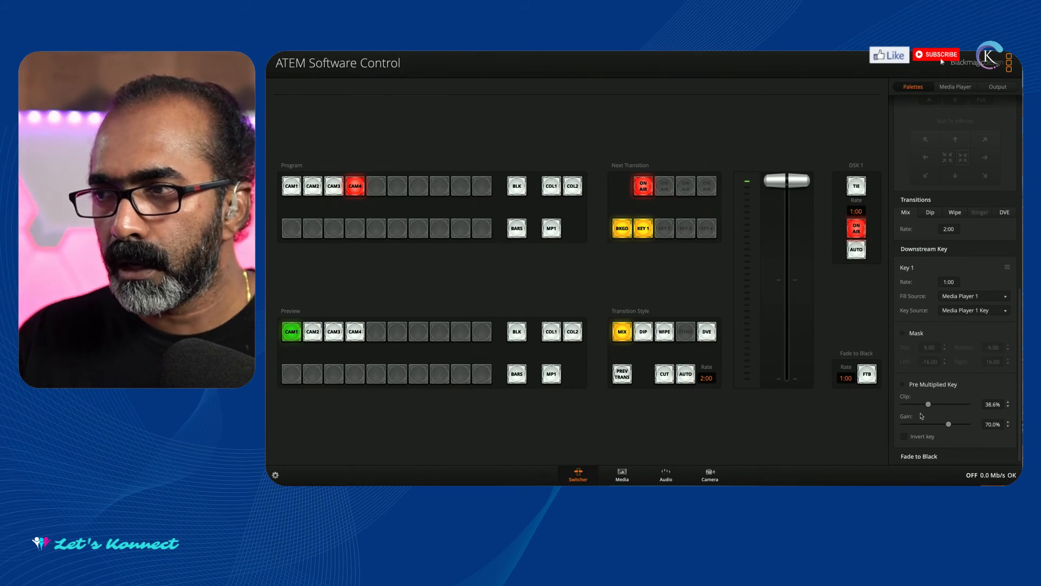